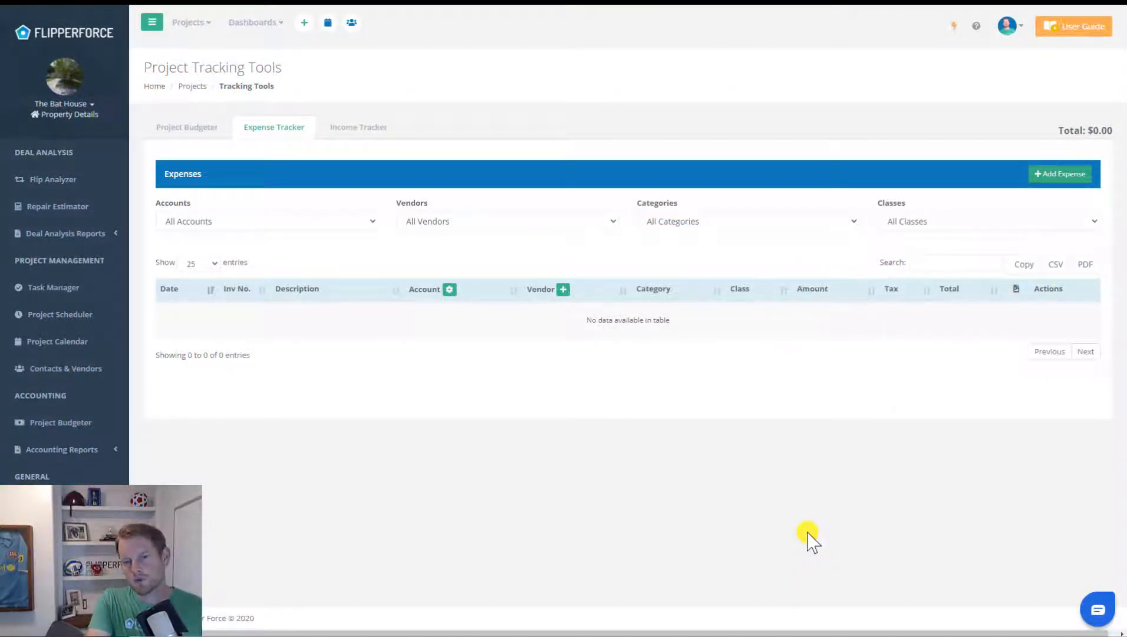
# - Start a new expense dated 09/02/2020 and enter the receipt's invoice number
pyautogui.click(1055, 173)
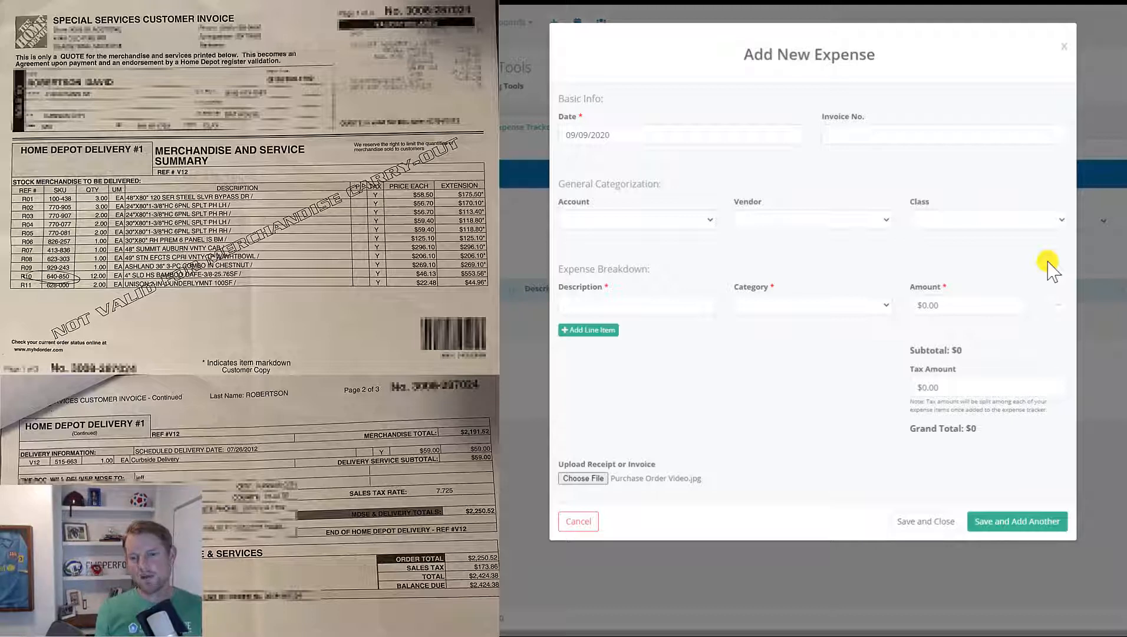
pyautogui.click(769, 138)
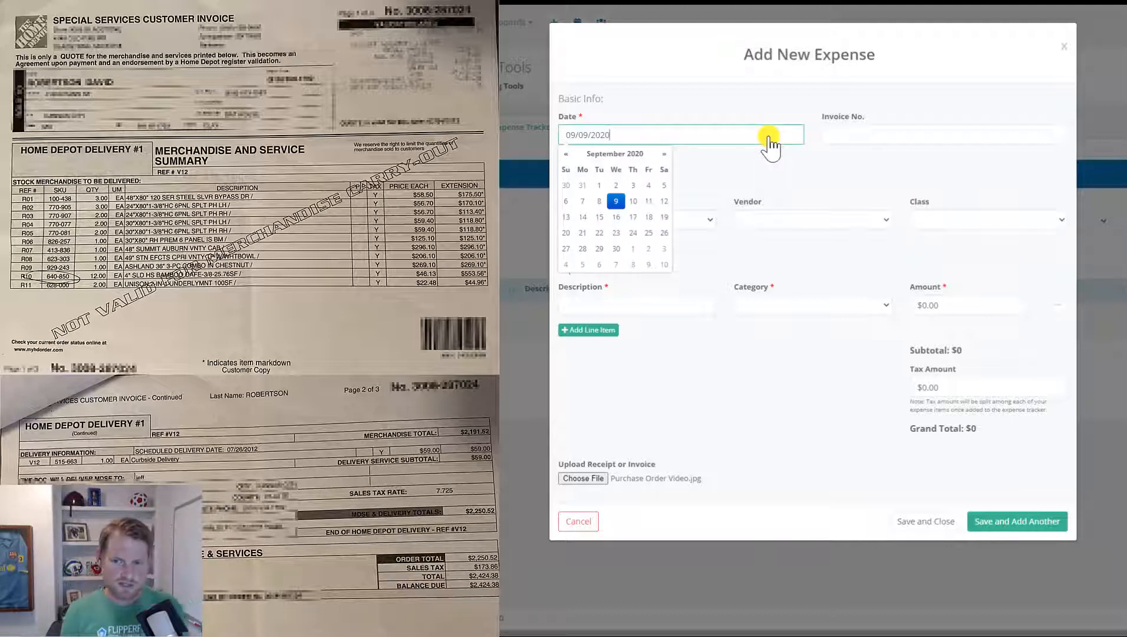
pyautogui.click(616, 186)
pyautogui.click(858, 134)
pyautogui.write('HD72352')
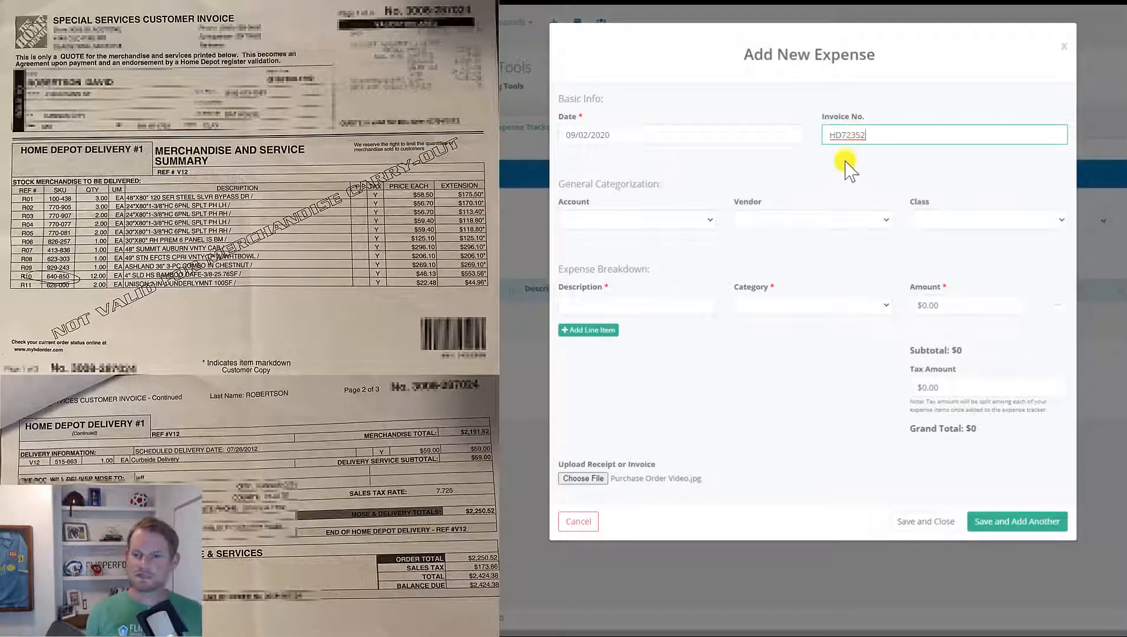
pyautogui.click(843, 167)
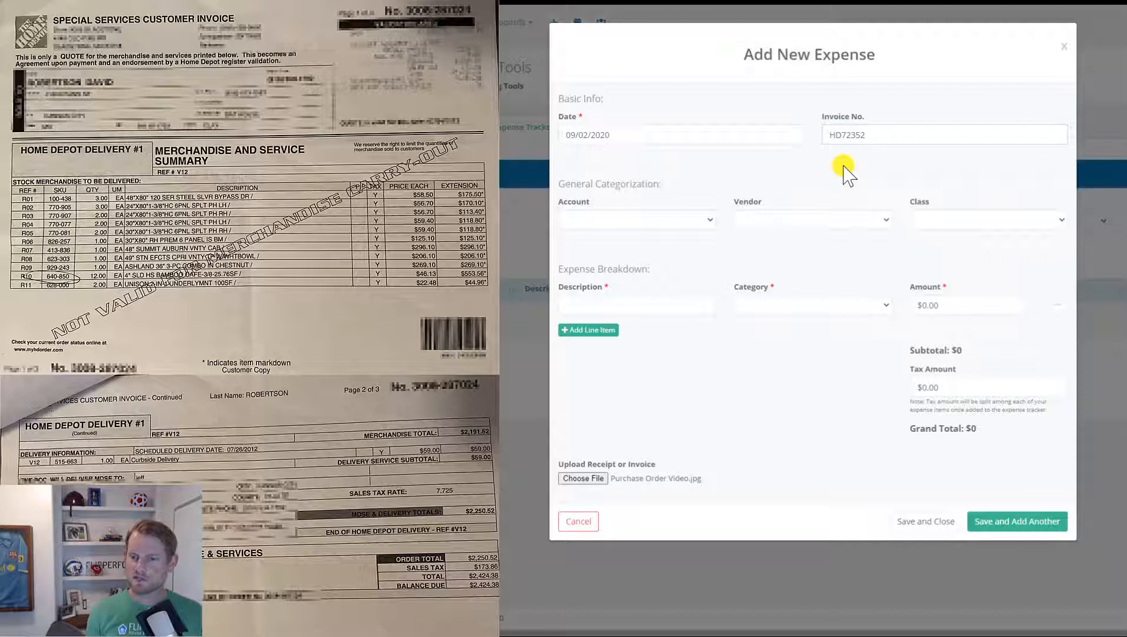
# - Set the account to Southwest Credit Card, vendor to Home Depot, and class to Material
pyautogui.click(710, 222)
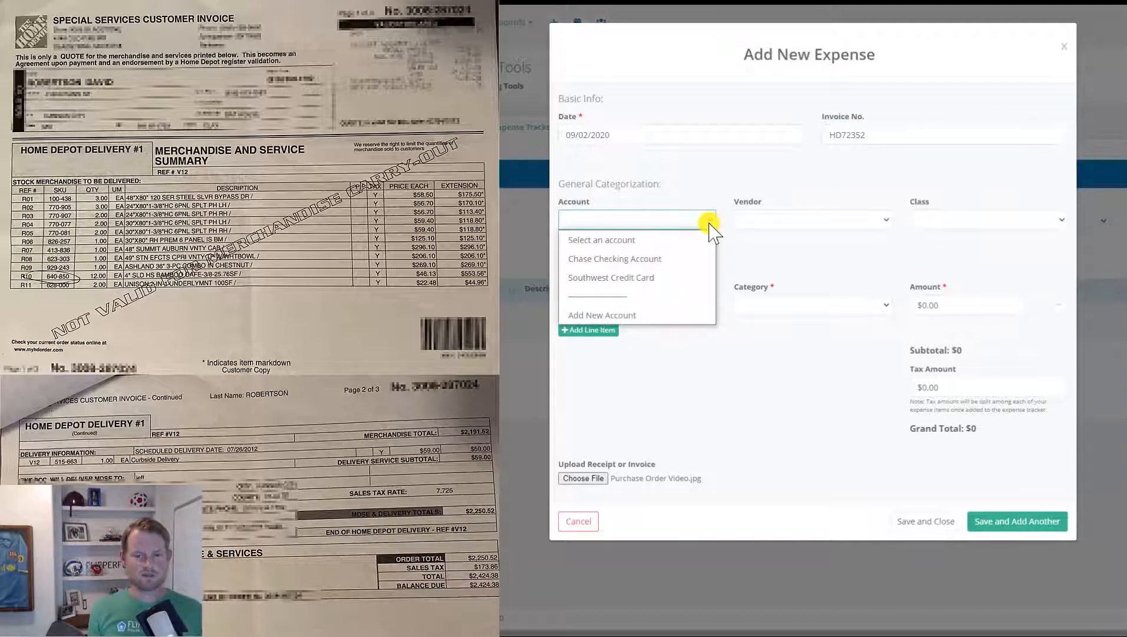
pyautogui.click(708, 278)
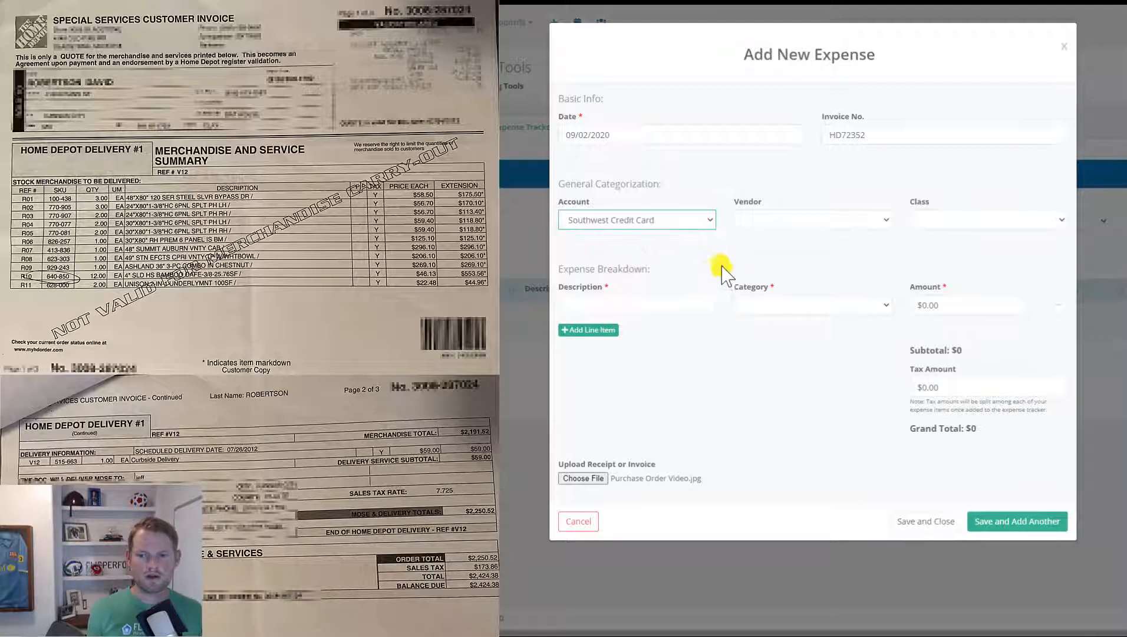
pyautogui.click(865, 223)
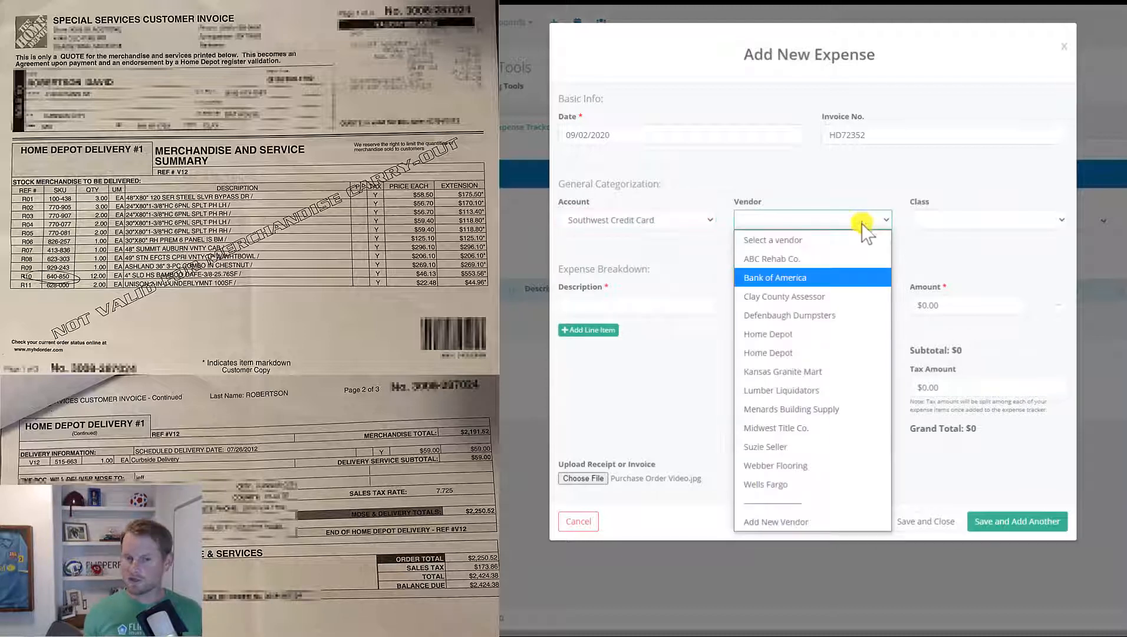
pyautogui.click(849, 333)
pyautogui.click(973, 231)
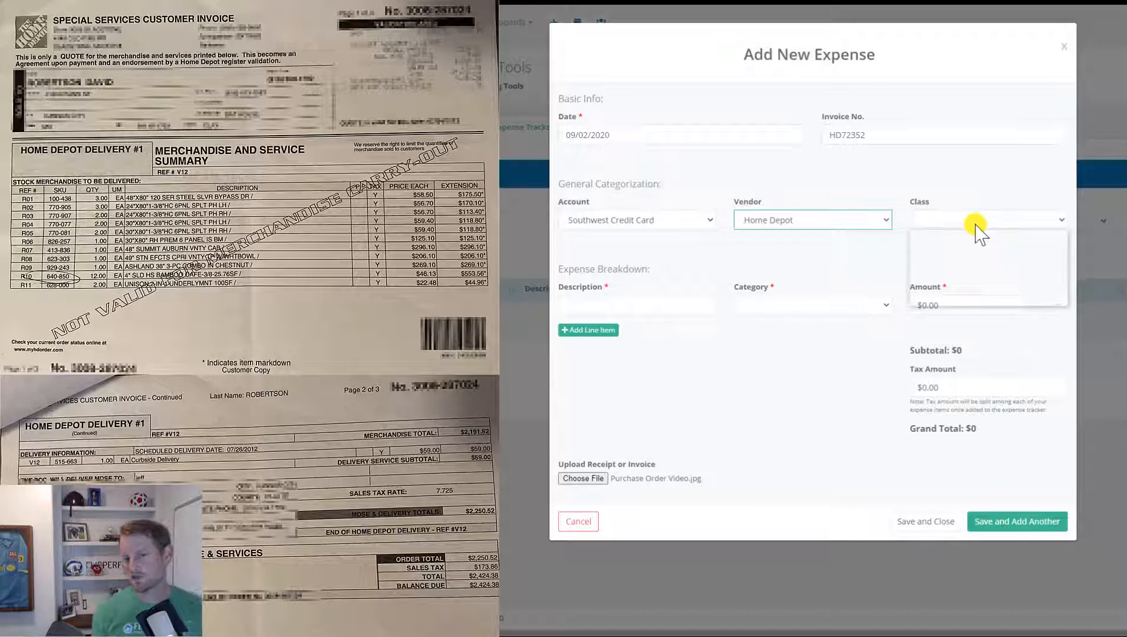
pyautogui.click(970, 282)
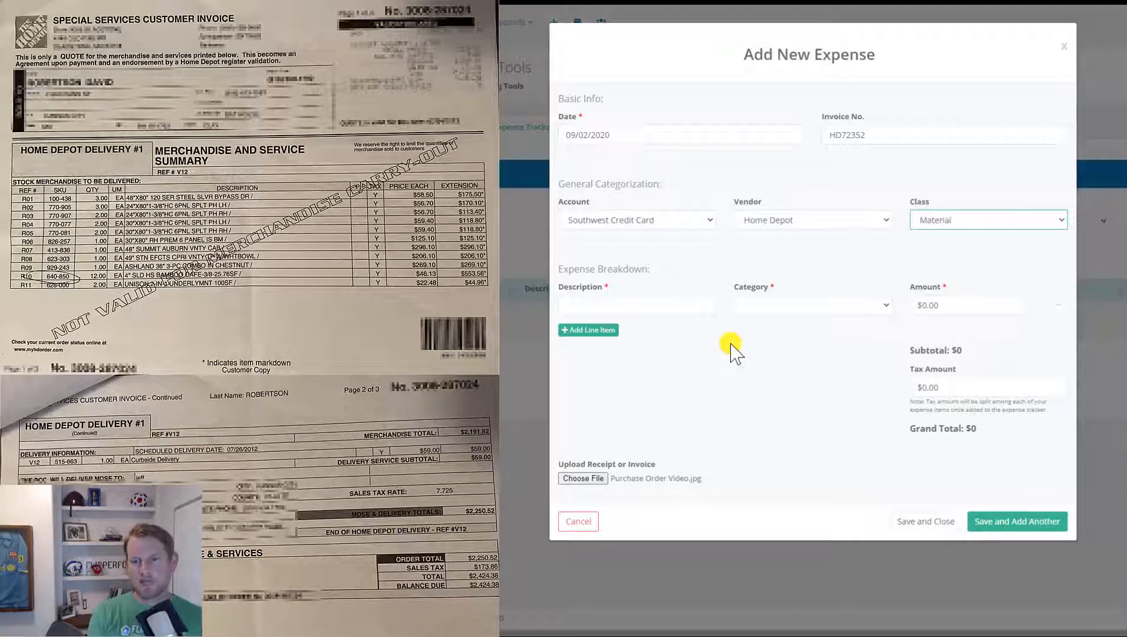
pyautogui.click(663, 311)
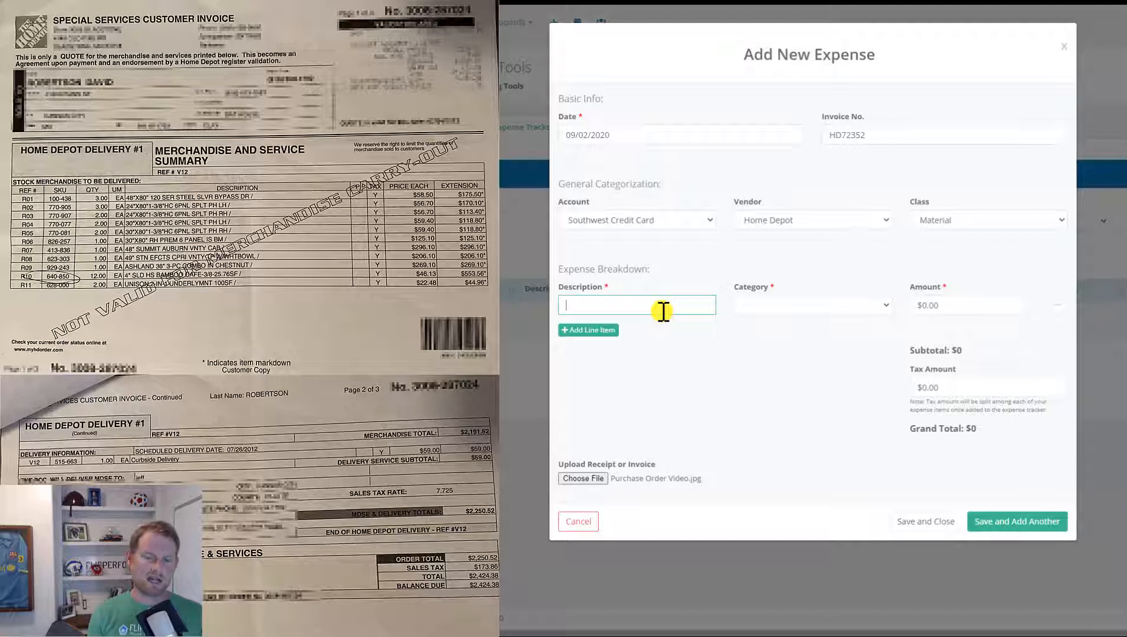
# - Add four line rows and enter the first as a 48"x80" bypass door at $175.50
pyautogui.click(596, 330)
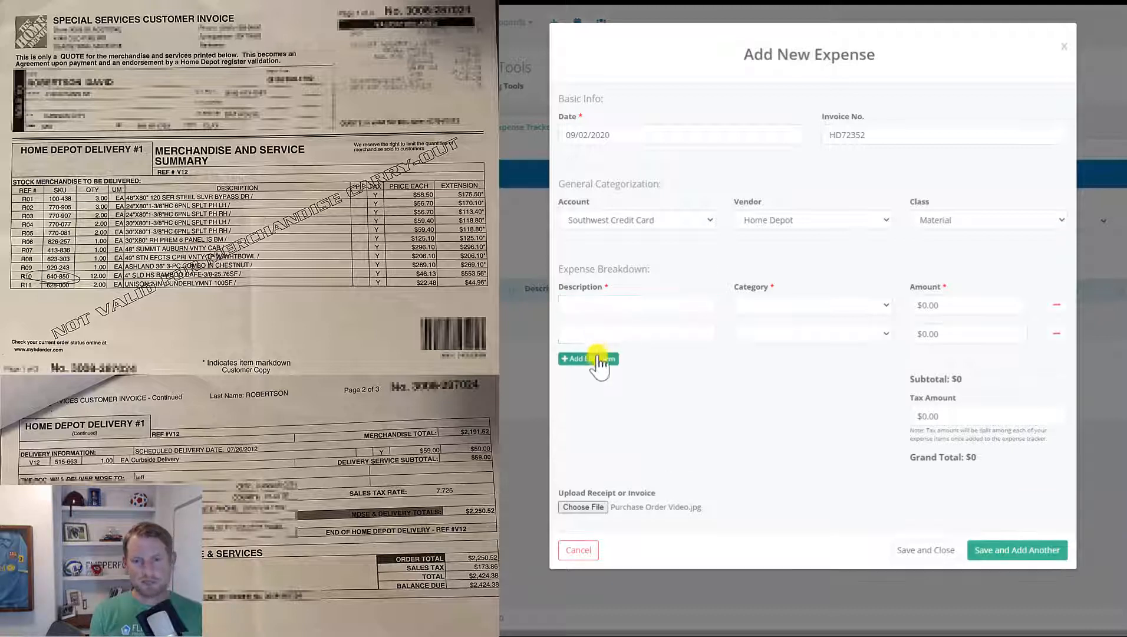
pyautogui.click(598, 358)
pyautogui.click(591, 388)
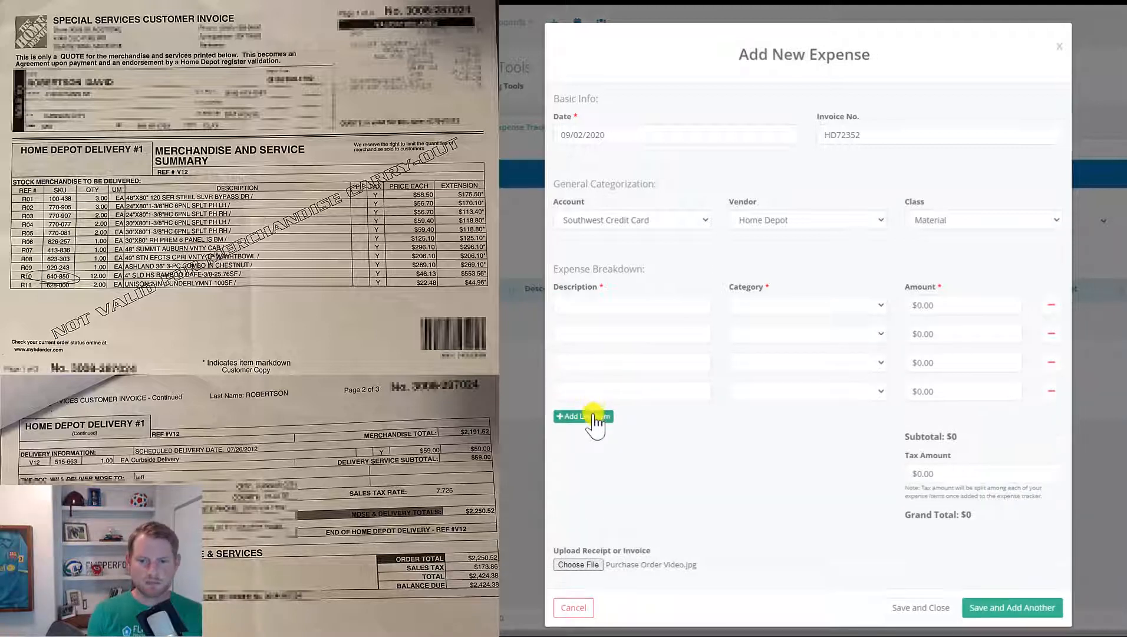
pyautogui.click(592, 417)
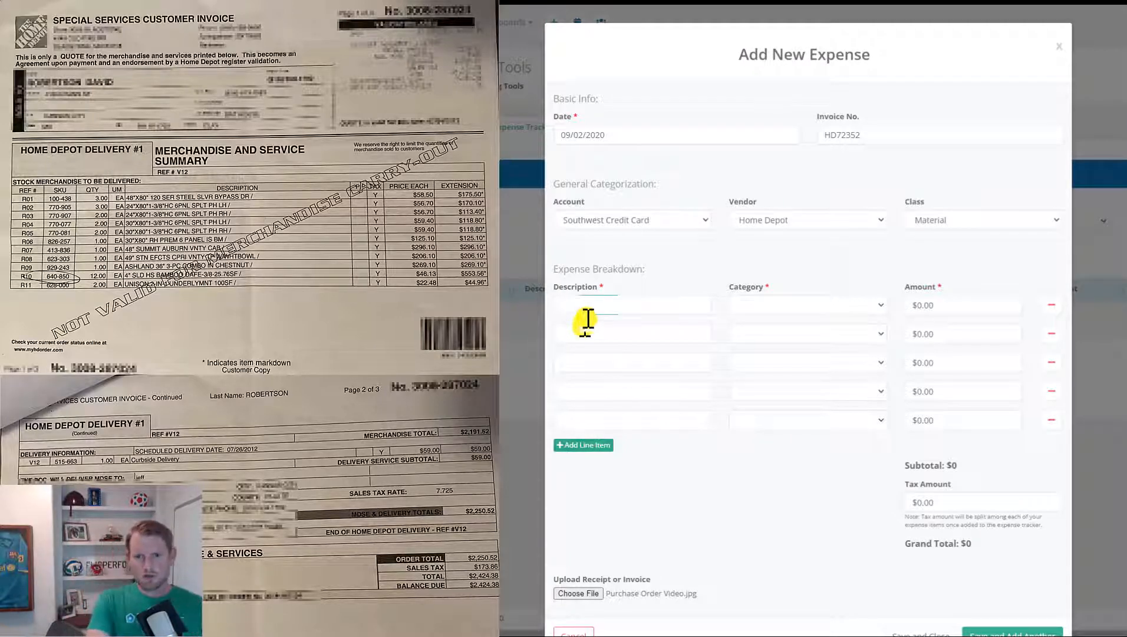
pyautogui.click(593, 306)
pyautogui.write('48"')
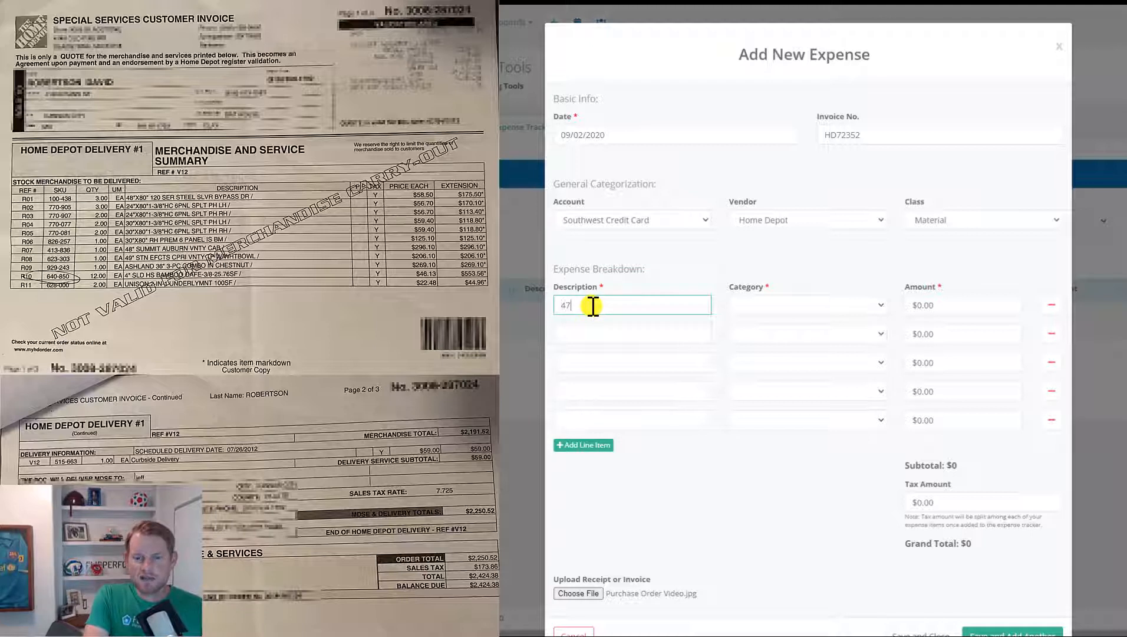
pyautogui.write('x8')
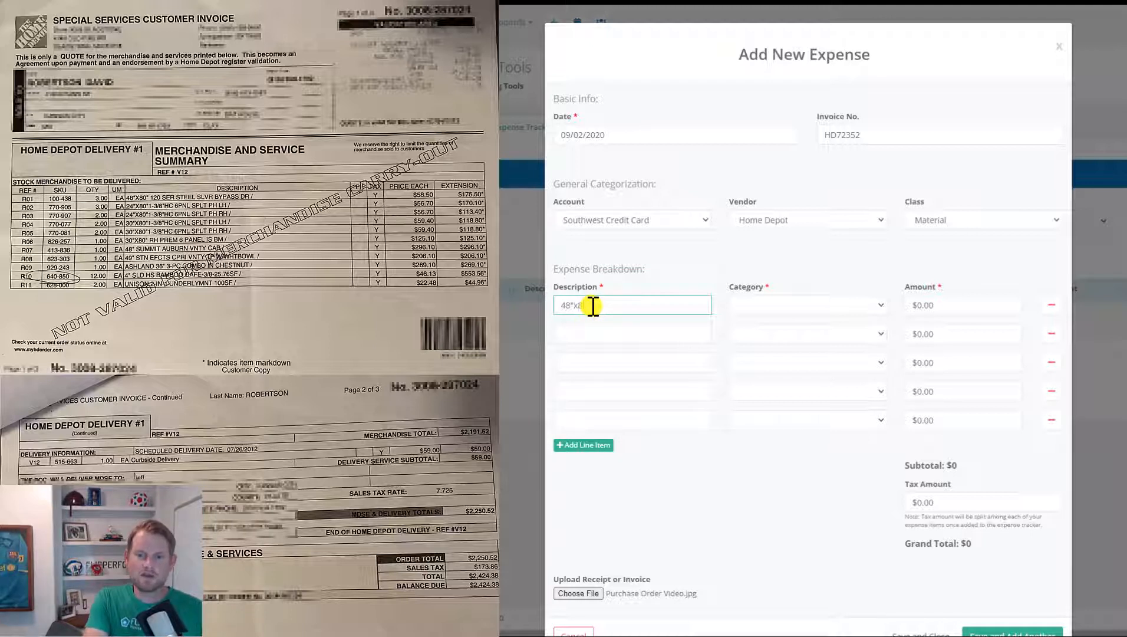
pyautogui.write('0" bypass door')
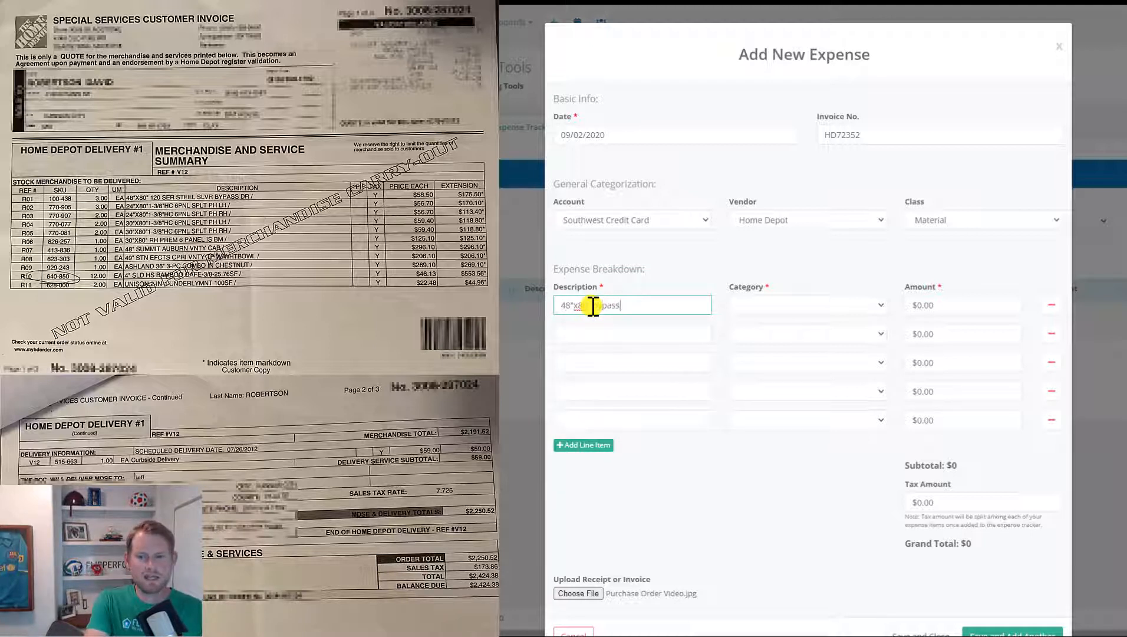
pyautogui.press('Tab')
pyautogui.press('Tab')
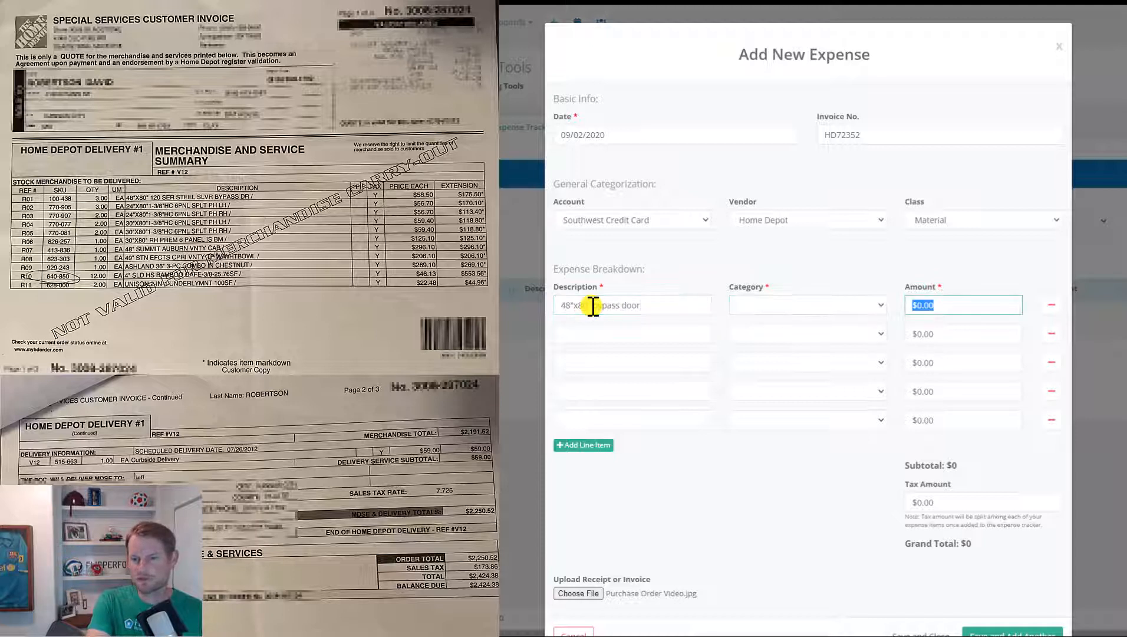
pyautogui.write('175')
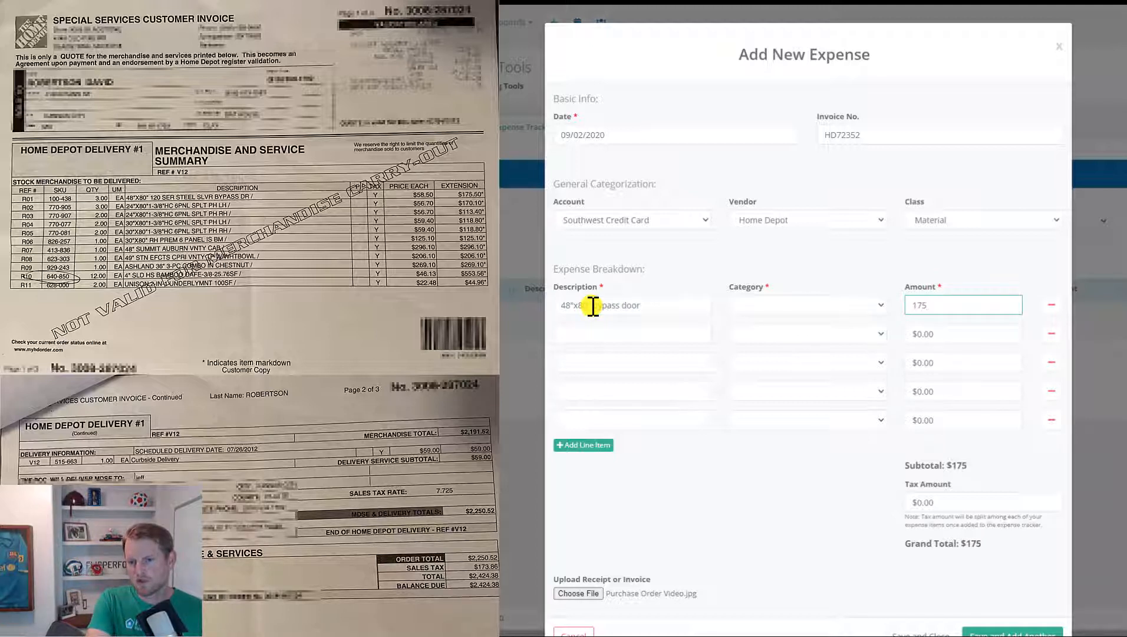
pyautogui.write('.50')
# - Describe lines two to five as two 24x80" and two 30x80" hollow core doors
pyautogui.press('Tab')
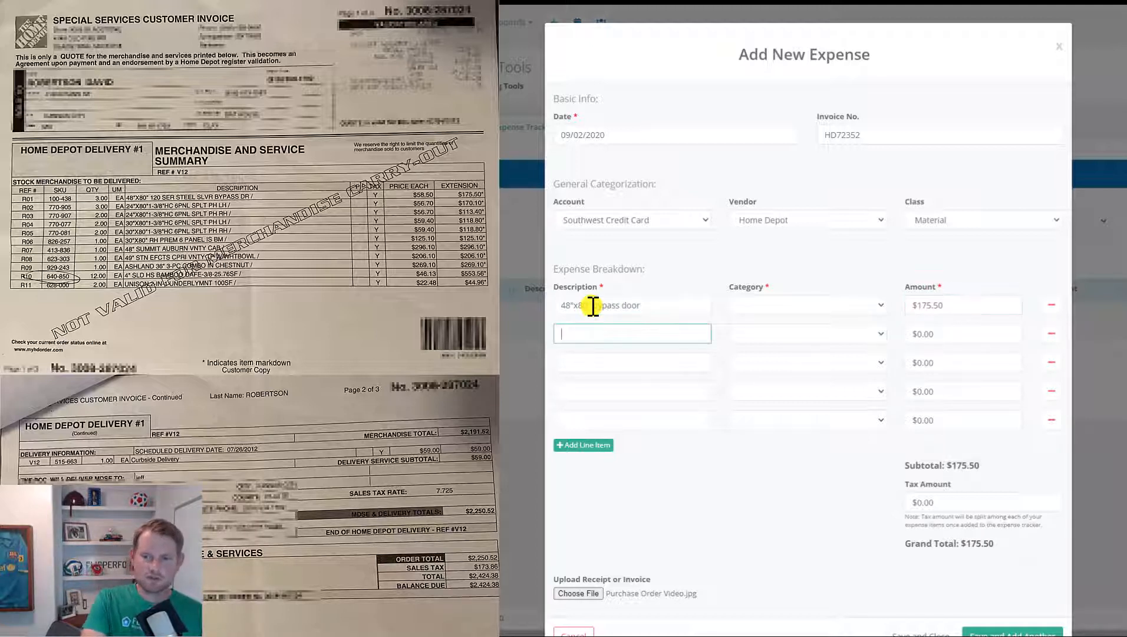
pyautogui.write('24x80" holl')
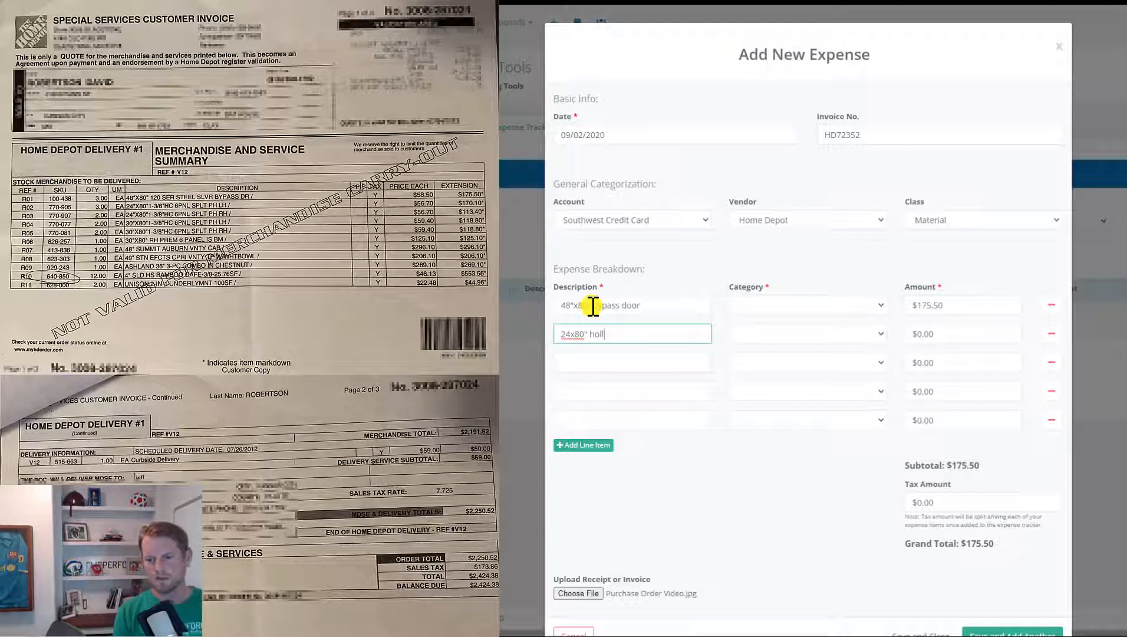
pyautogui.write('ow core door')
pyautogui.hotkey('ctrl', 'a')
pyautogui.hotkey('ctrl', 'c')
pyautogui.click(591, 362)
pyautogui.hotkey('ctrl', 'v')
pyautogui.click(574, 391)
pyautogui.hotkey('ctrl', 'v')
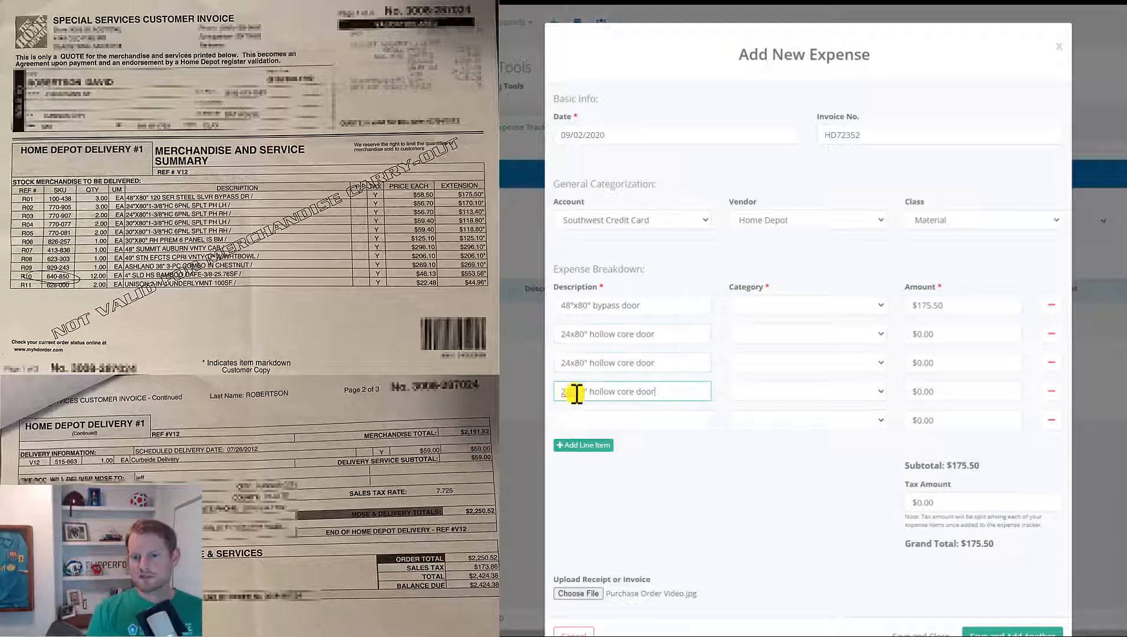
pyautogui.moveTo(570, 391); pyautogui.dragTo(541, 394)
pyautogui.write('30')
pyautogui.hotkey('ctrl', 'a')
pyautogui.hotkey('ctrl', 'c')
pyautogui.click(574, 420)
pyautogui.hotkey('ctrl', 'v')
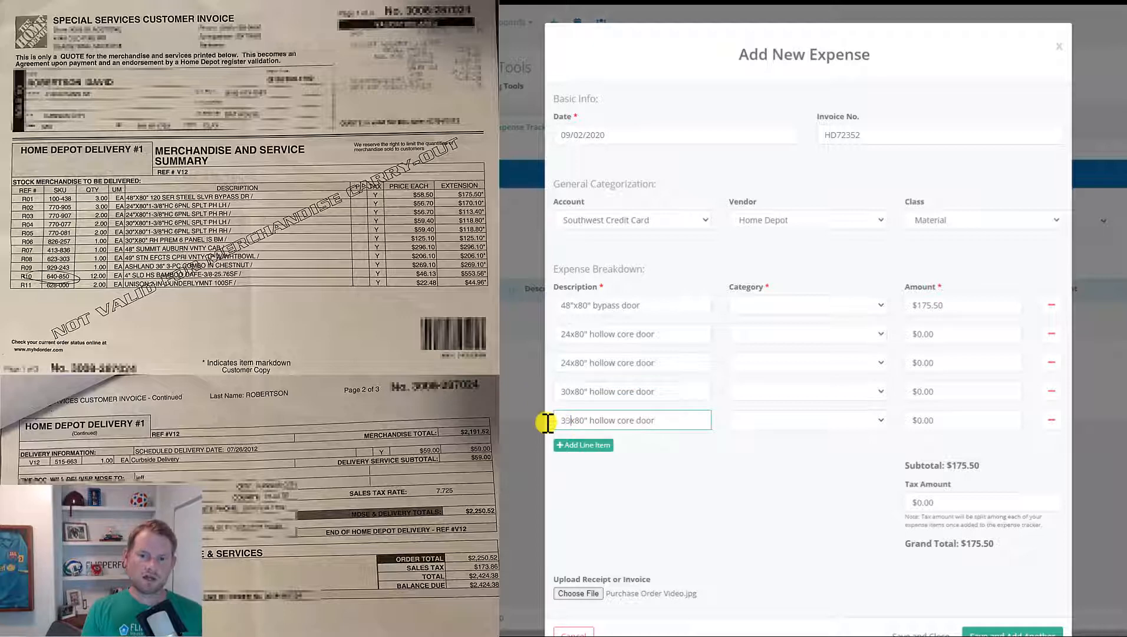
pyautogui.click(579, 445)
# - Enter door amounts 170.10, 113.40, 118.48, 118.8 and 125.1 on lines two to six
pyautogui.click(915, 334)
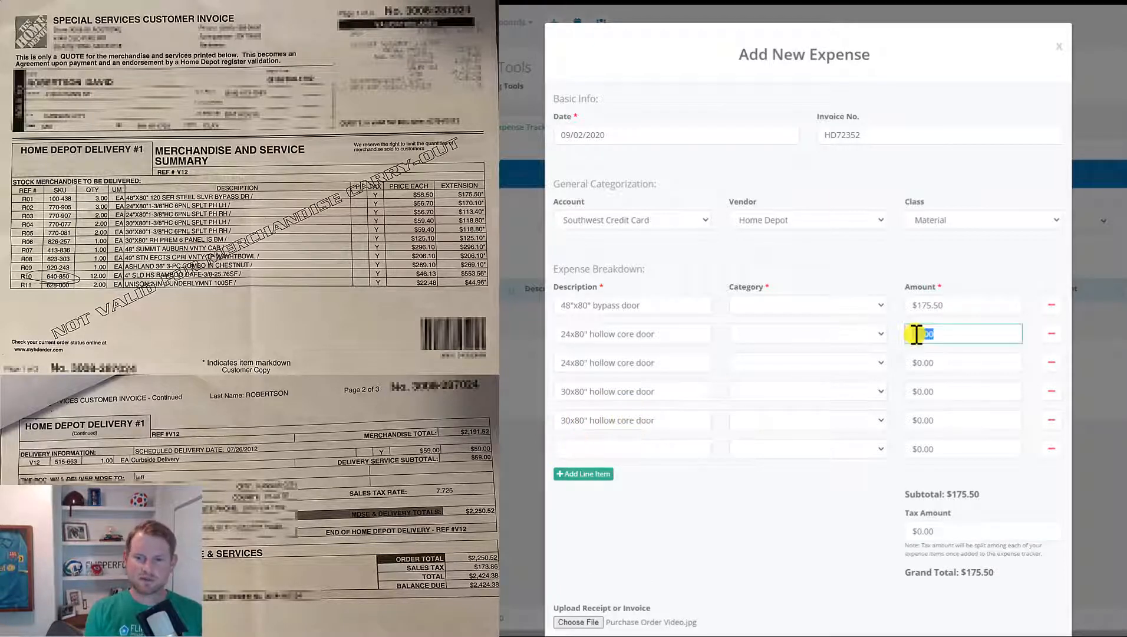
pyautogui.write('170.10')
pyautogui.click(918, 361)
pyautogui.write('113.40')
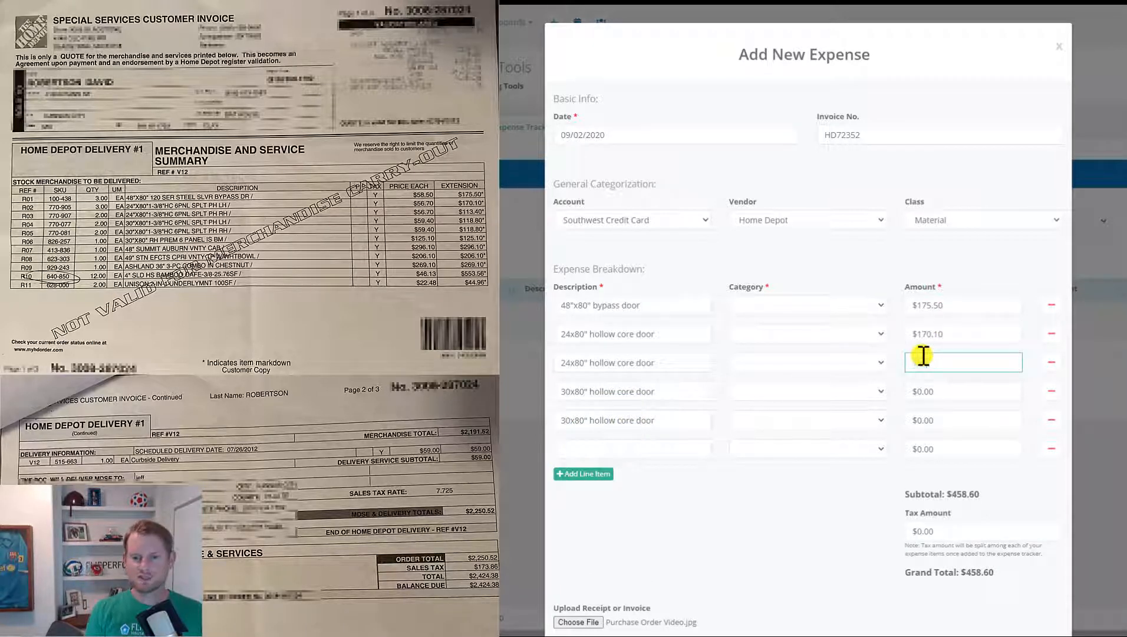
pyautogui.press('Tab')
pyautogui.click(931, 389)
pyautogui.write('118')
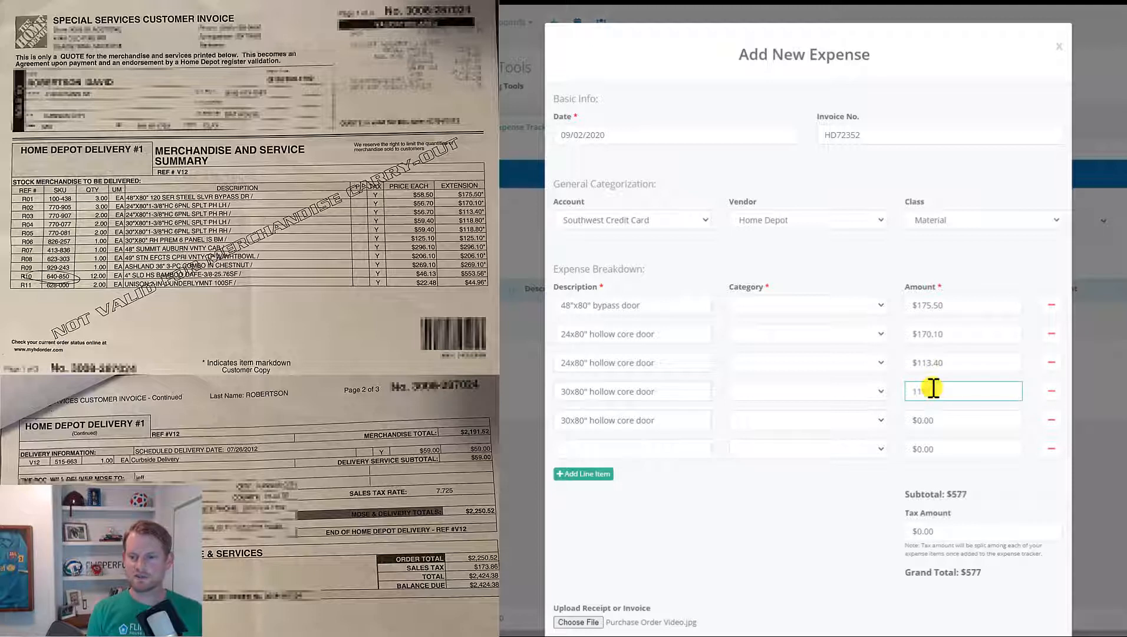
pyautogui.write('.4')
pyautogui.press('BackSpace')
pyautogui.write('8')
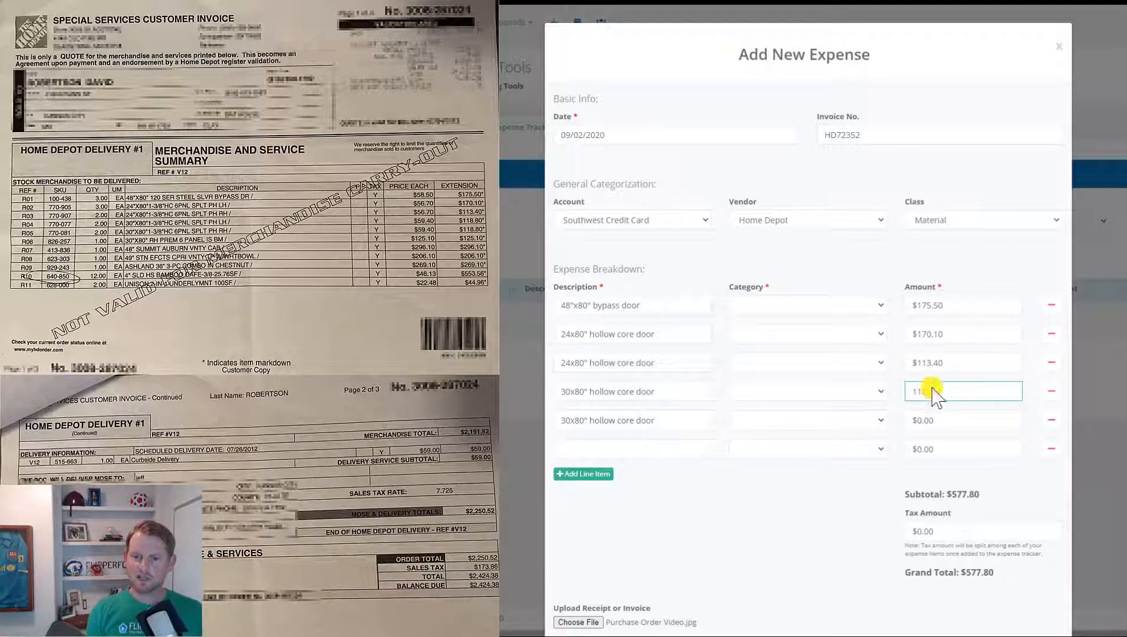
pyautogui.click(932, 419)
pyautogui.write('118.8')
pyautogui.click(936, 449)
pyautogui.write('125')
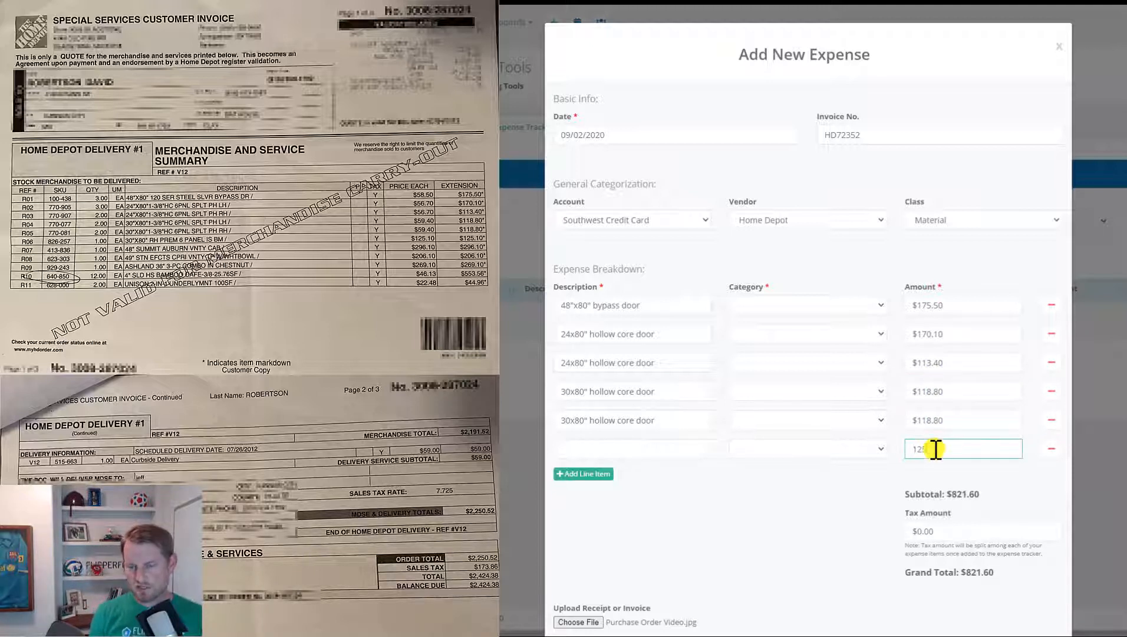
pyautogui.write('.1')
# - Categorize the first five door lines as Interior Doors
pyautogui.click(839, 308)
pyautogui.write('int')
pyautogui.press('Return')
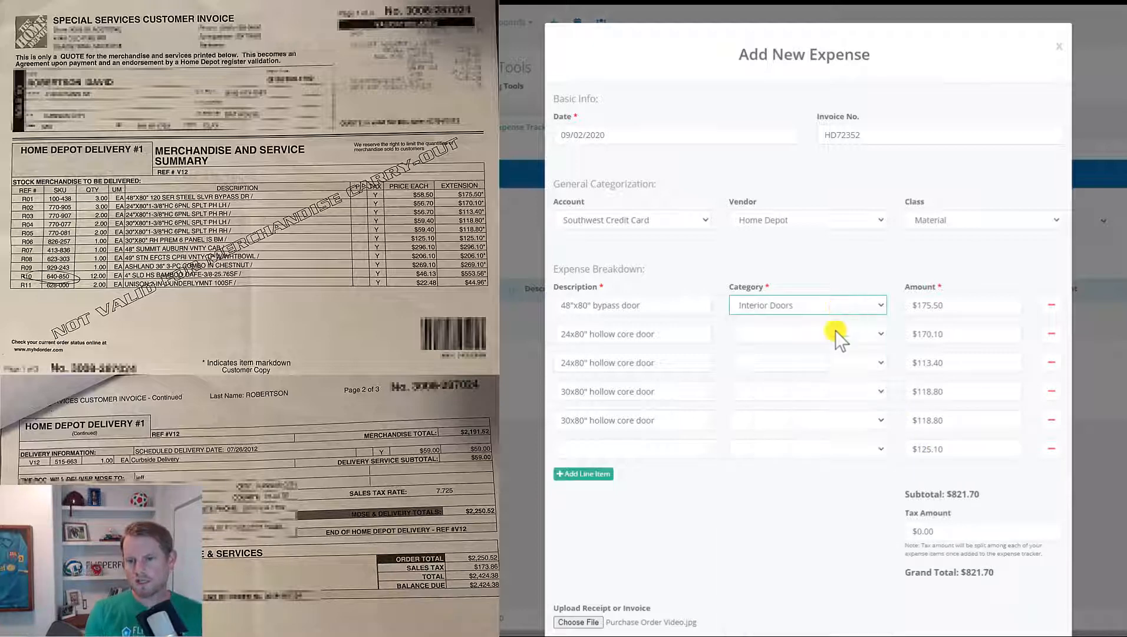
pyautogui.click(835, 333)
pyautogui.write('int')
pyautogui.press('Return')
pyautogui.click(837, 362)
pyautogui.write('int')
pyautogui.click(841, 338)
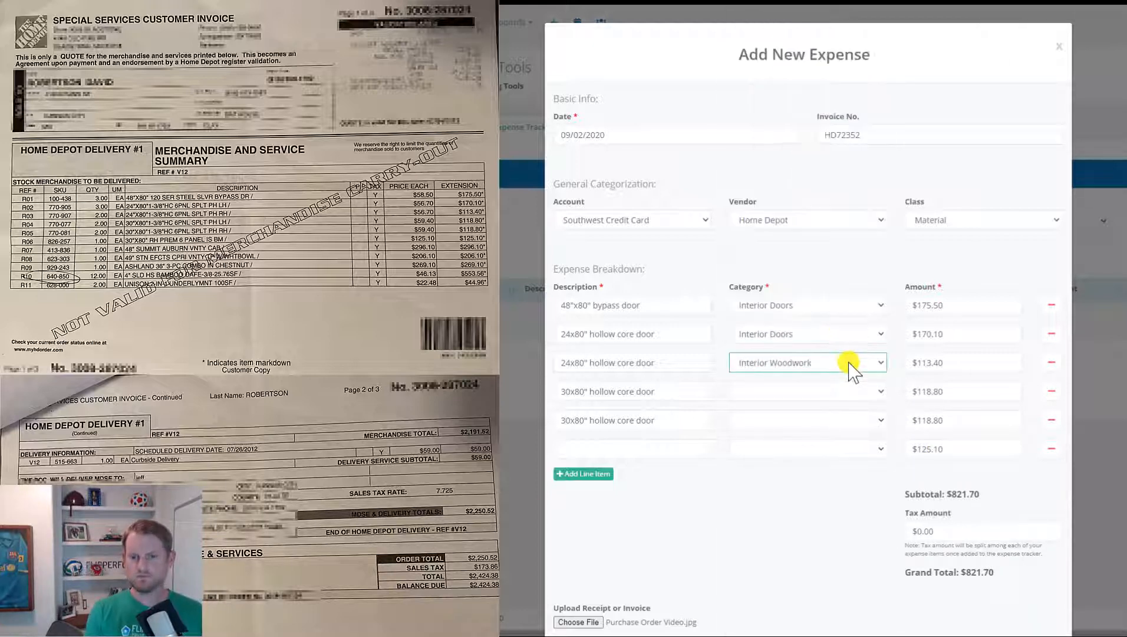
pyautogui.click(849, 365)
pyautogui.click(840, 304)
pyautogui.click(820, 391)
pyautogui.write('int')
pyautogui.press('Return')
pyautogui.click(820, 420)
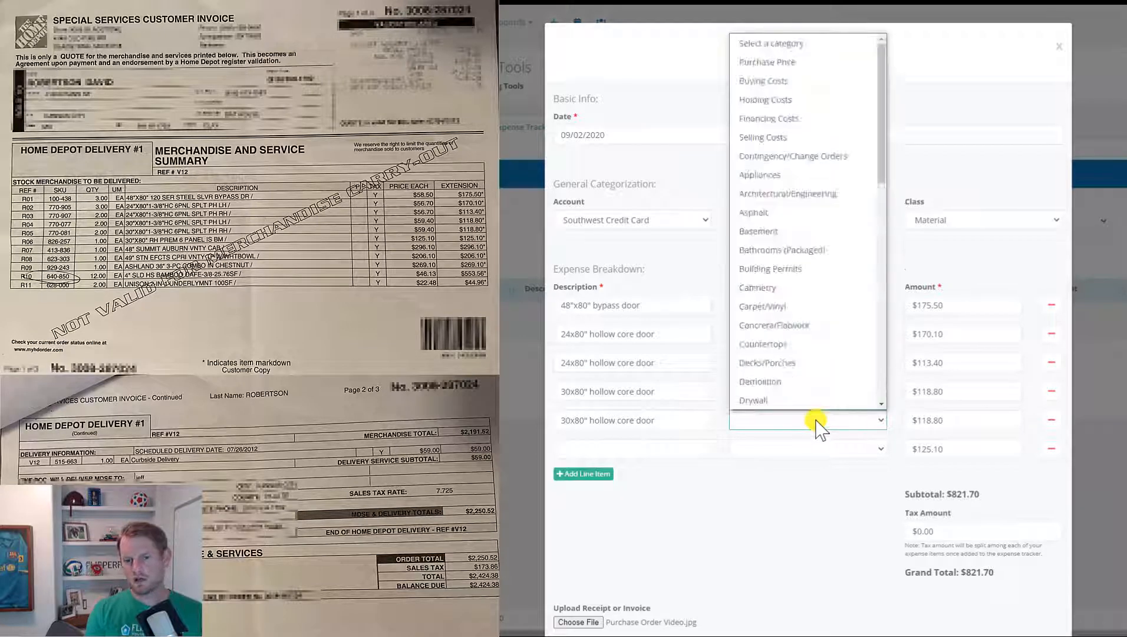
pyautogui.write('int')
pyautogui.press('Return')
# - Describe line six as a 30x80" exterior door and begin its Exterior category
pyautogui.click(682, 444)
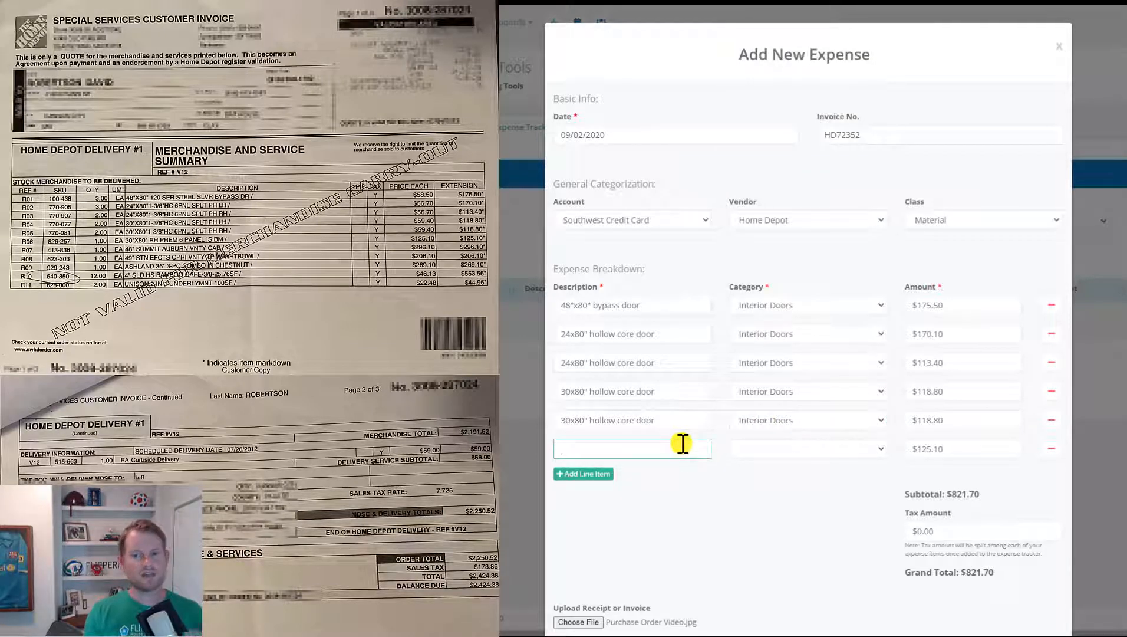
pyautogui.write('30x80')
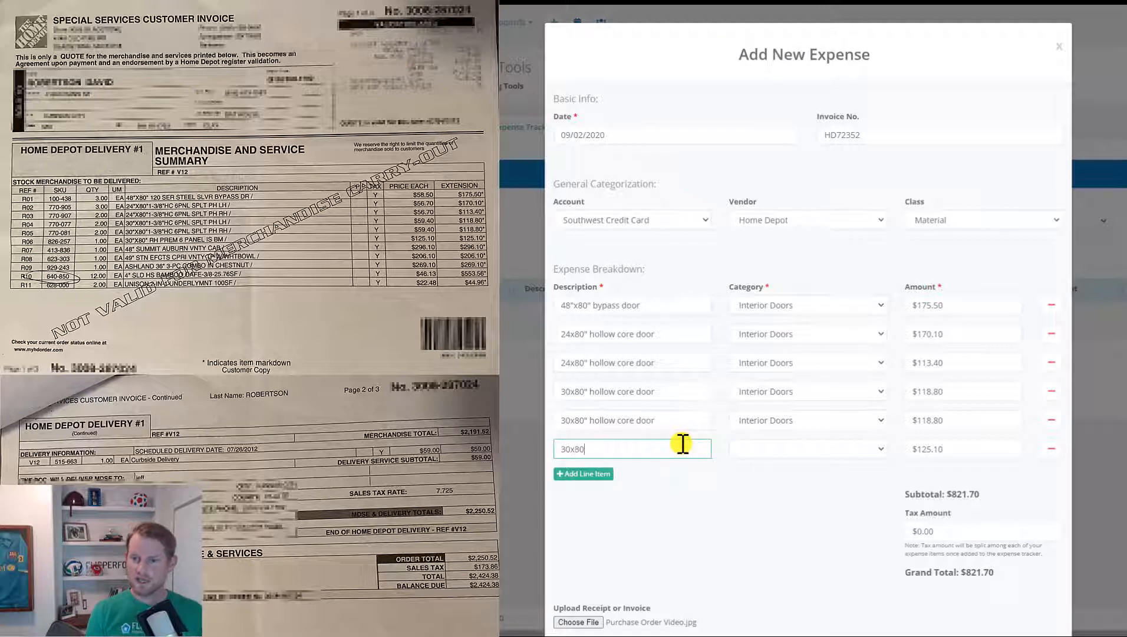
pyautogui.write('" exterior door')
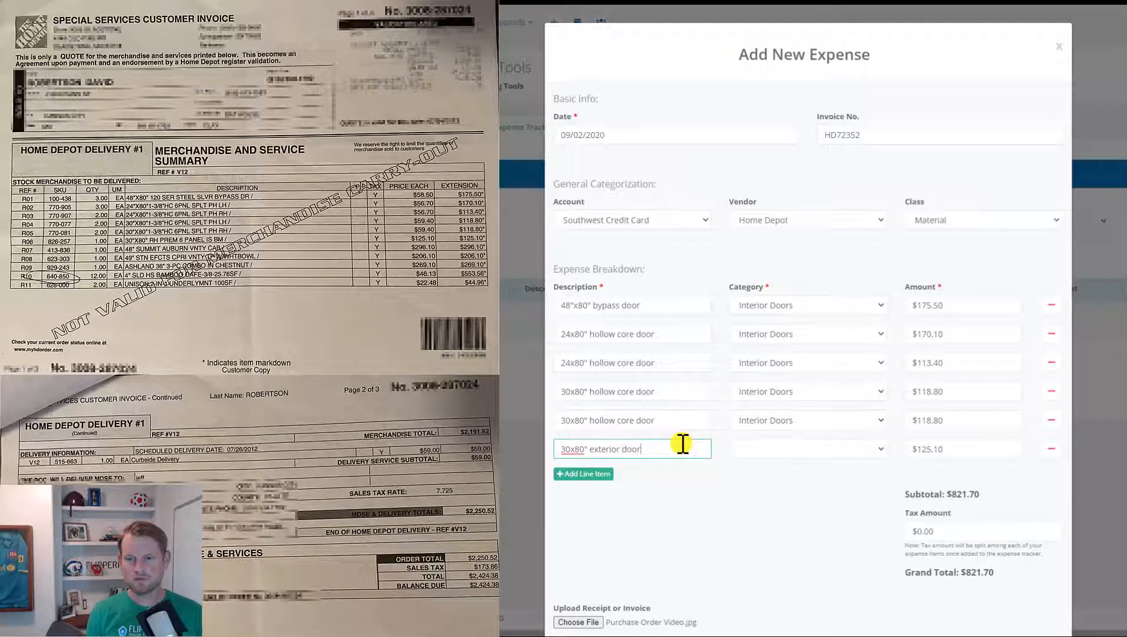
pyautogui.press('Tab')
pyautogui.write('ex')
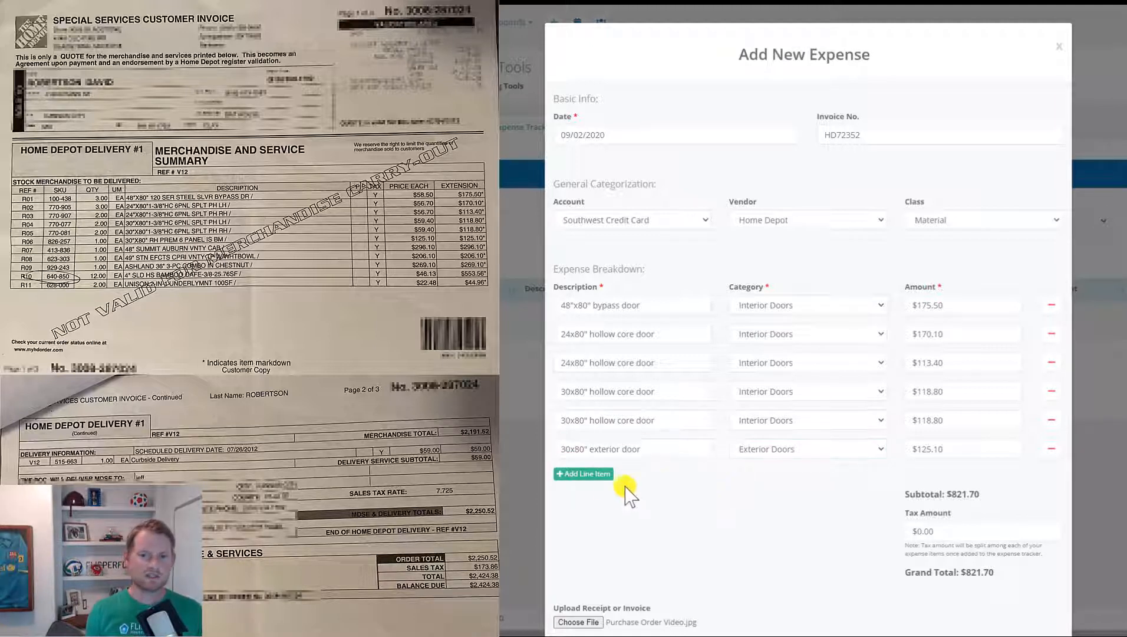
# - Add three lines: 48" vanity $296.10, 49" vanity $206.10, 36" vanity $269.10
pyautogui.click(605, 474)
pyautogui.click(605, 502)
pyautogui.click(601, 529)
pyautogui.click(596, 478)
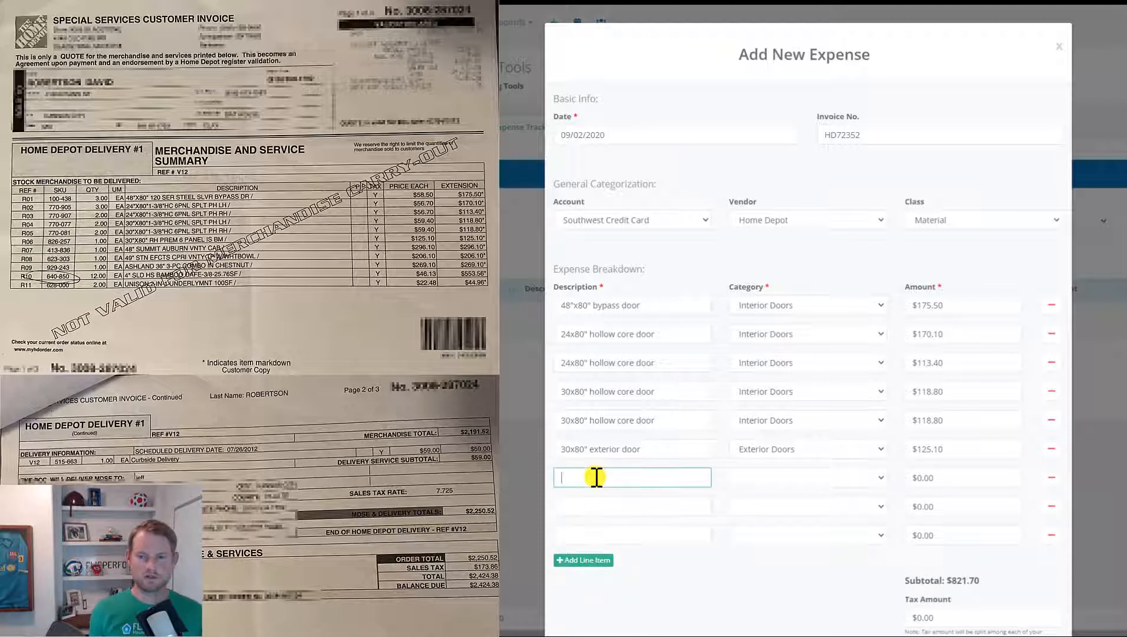
pyautogui.write('48" ')
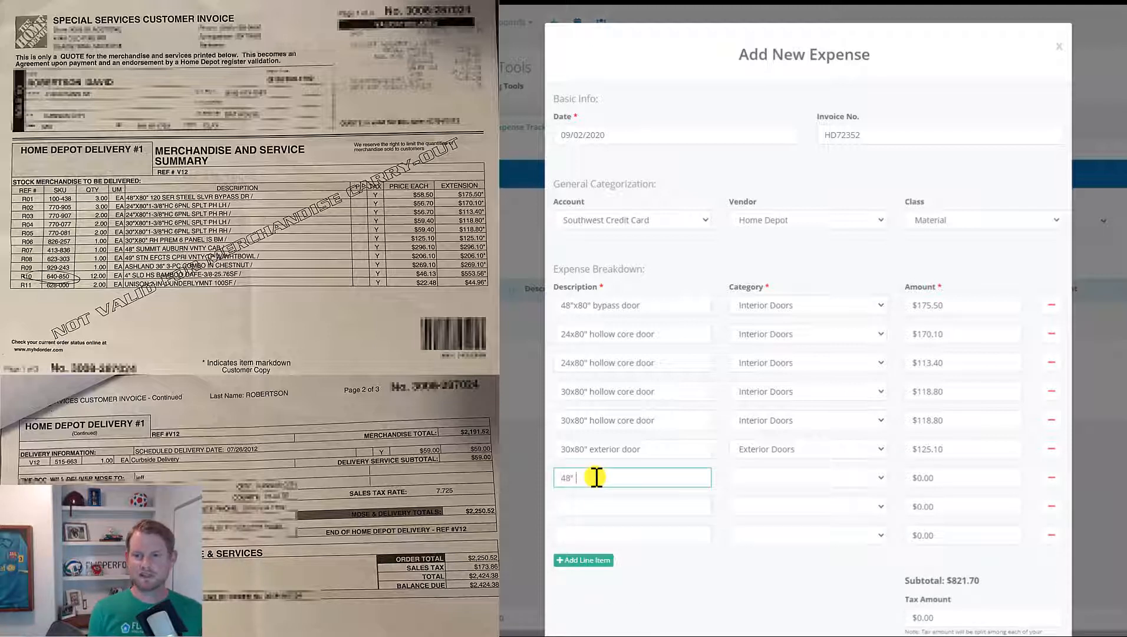
pyautogui.write('vanity')
pyautogui.press('Tab')
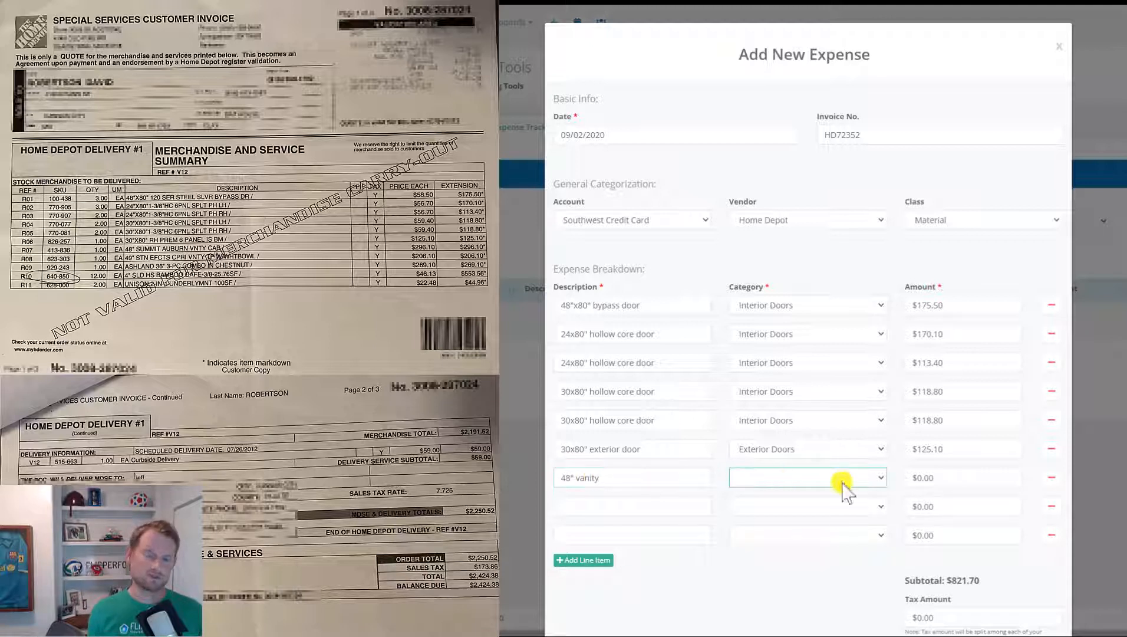
pyautogui.click(927, 480)
pyautogui.write('296.10')
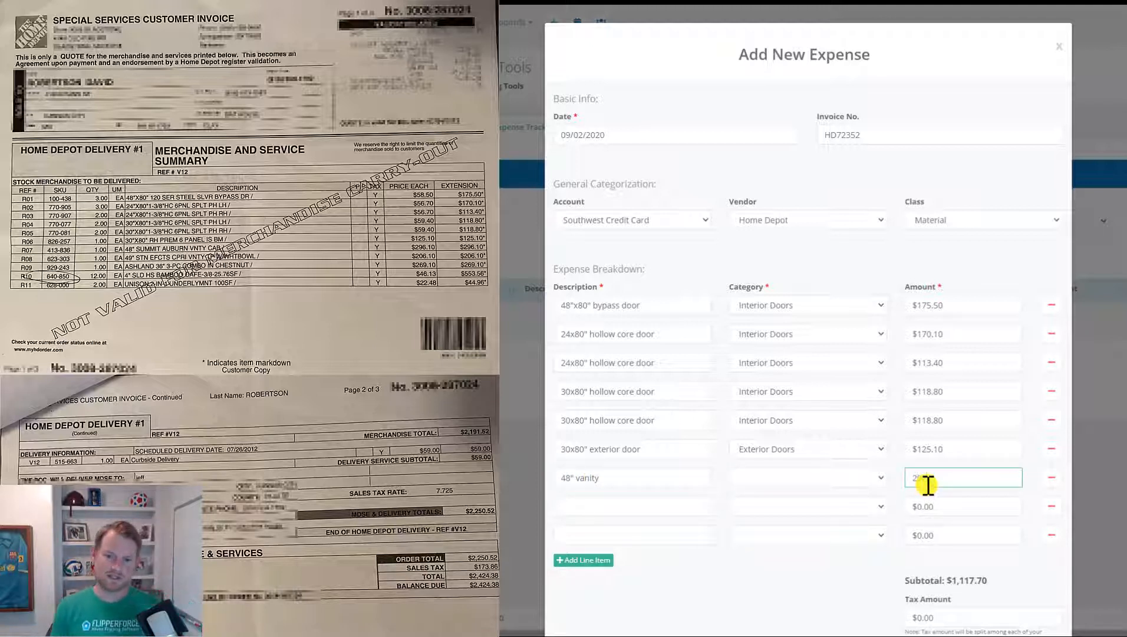
pyautogui.press('Tab')
pyautogui.write('49" vanity')
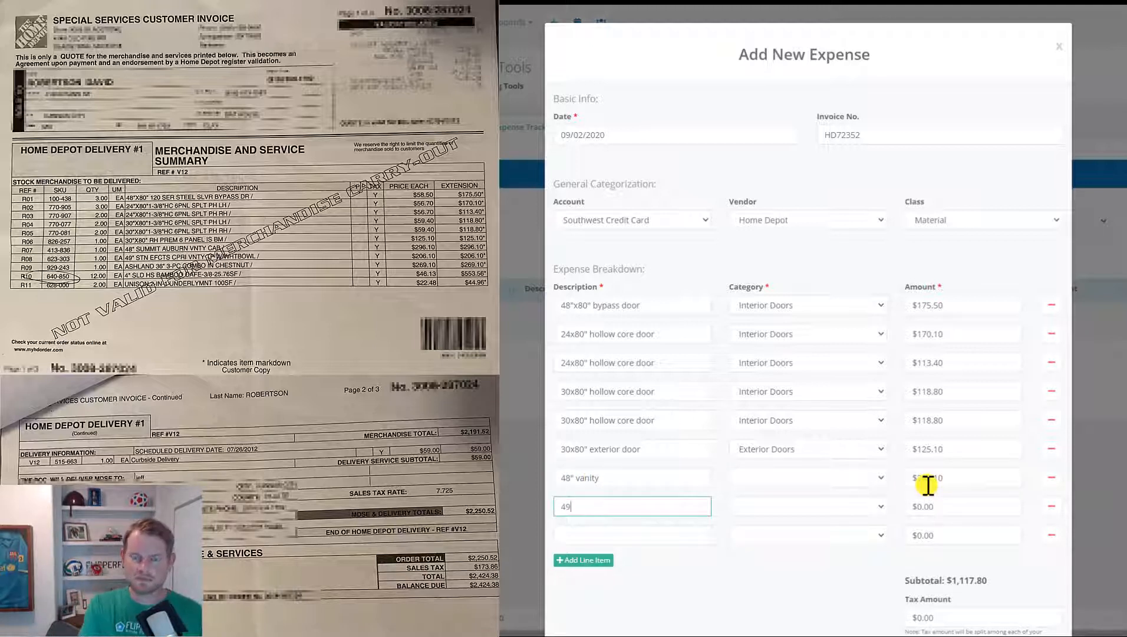
pyautogui.press('Tab')
pyautogui.press('Tab')
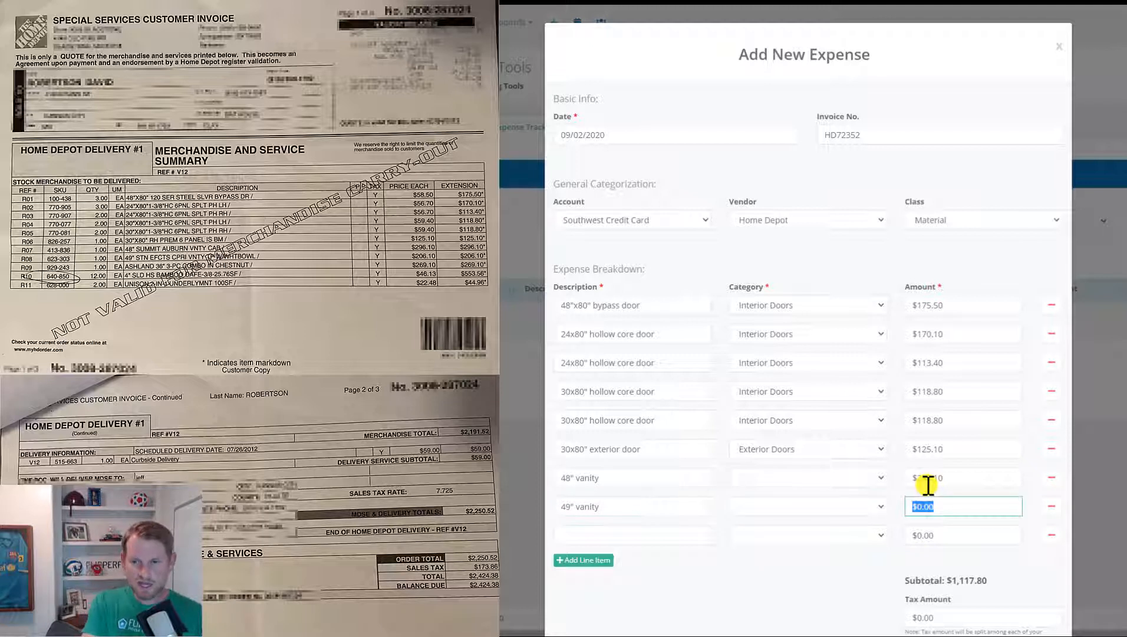
pyautogui.write('206.10')
pyautogui.press('Tab')
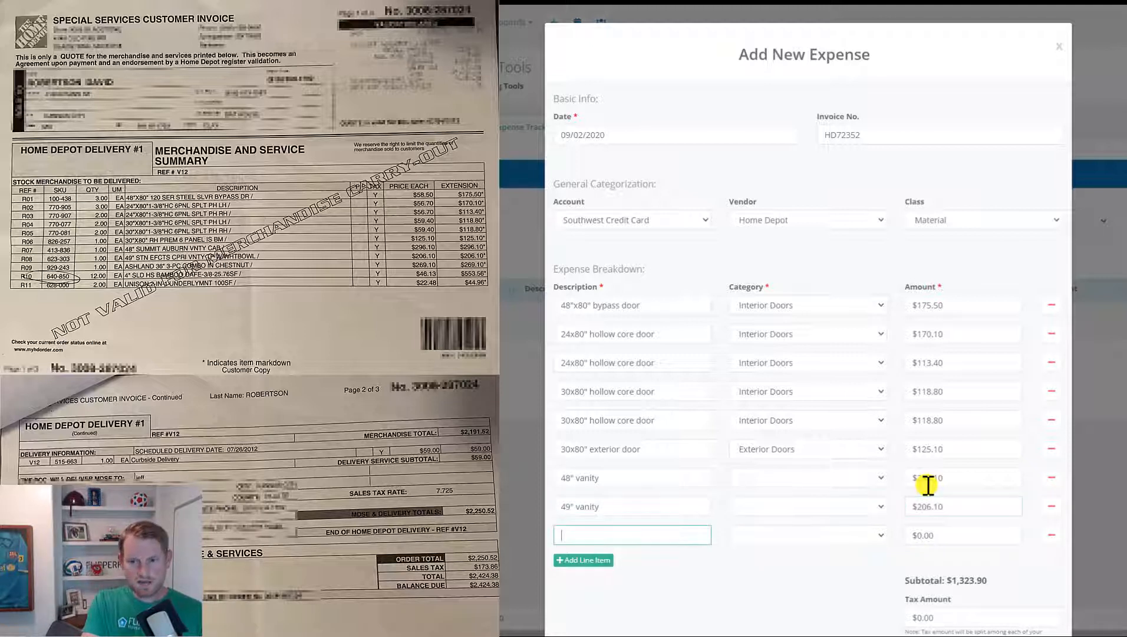
pyautogui.write('36" vanity')
pyautogui.press('Tab')
pyautogui.press('Tab')
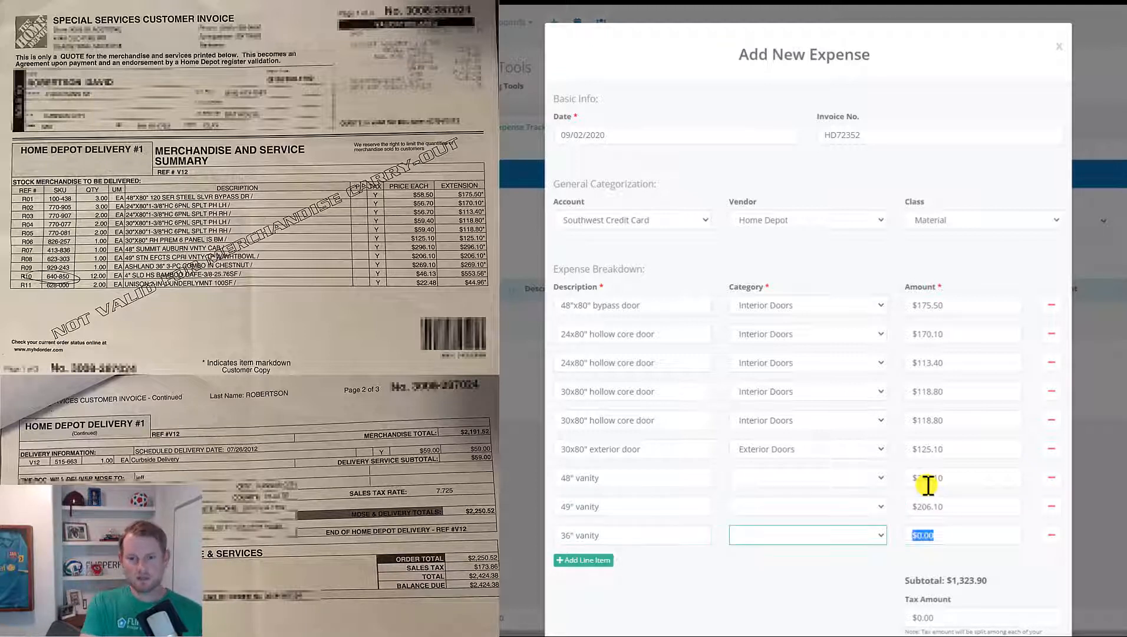
pyautogui.write('269.1')
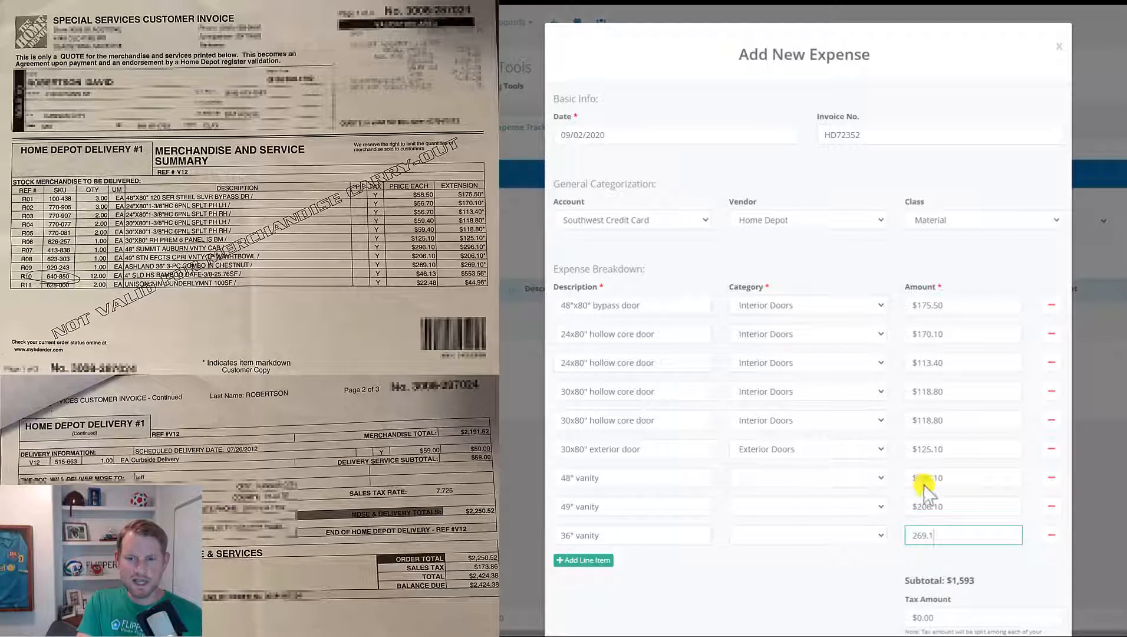
# - Categorize all three vanity lines as Cabinetry
pyautogui.click(850, 477)
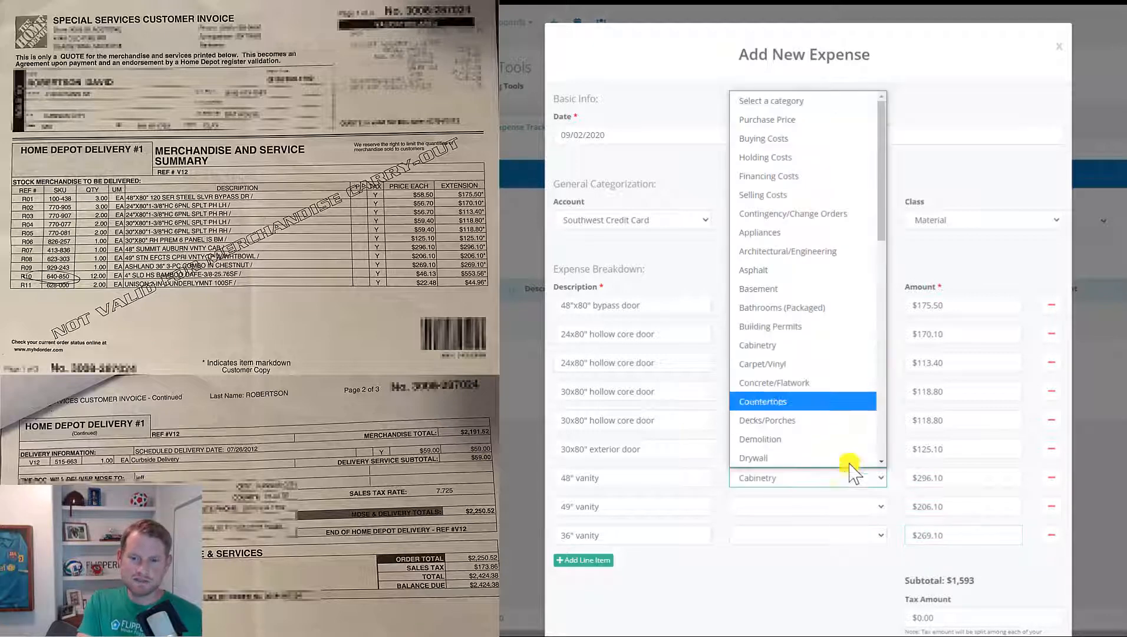
pyautogui.click(818, 353)
pyautogui.click(819, 508)
pyautogui.press('c')
pyautogui.press('Return')
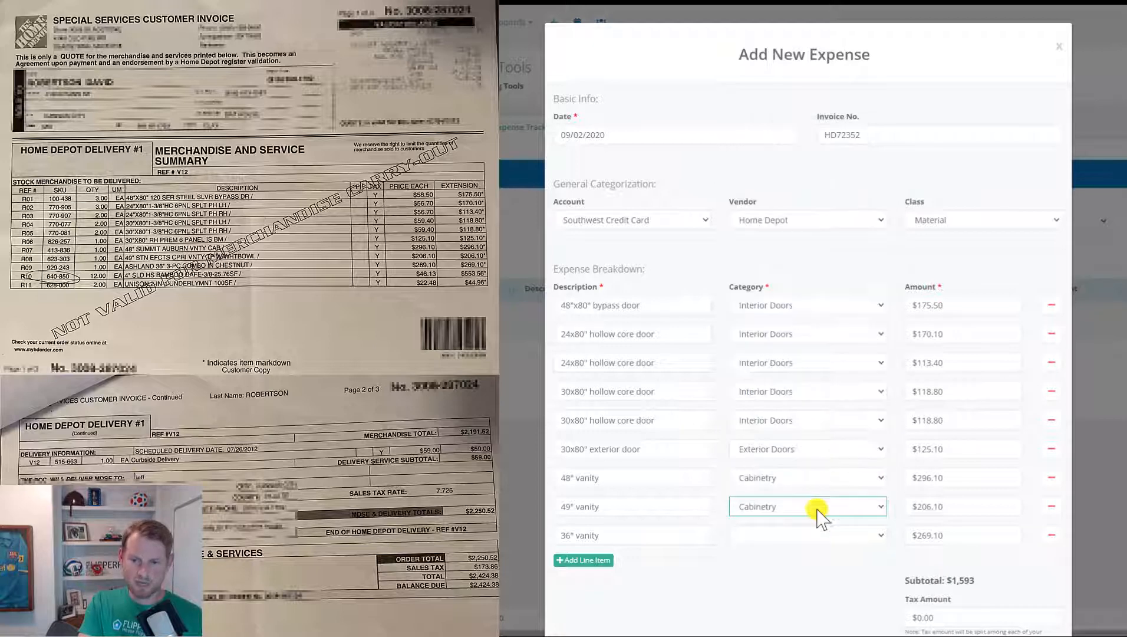
pyautogui.click(817, 538)
pyautogui.press('c')
pyautogui.click(790, 406)
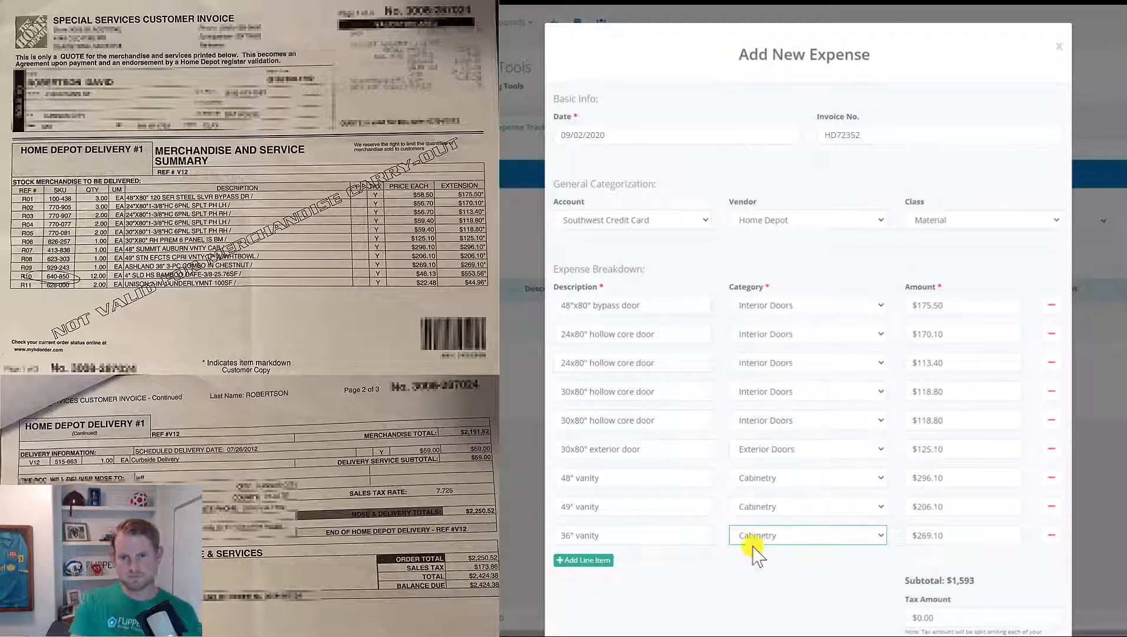
# - Add a Bamboo hardwood flooring line at $553.56 under Hardwood Flooring
pyautogui.click(609, 563)
pyautogui.click(610, 567)
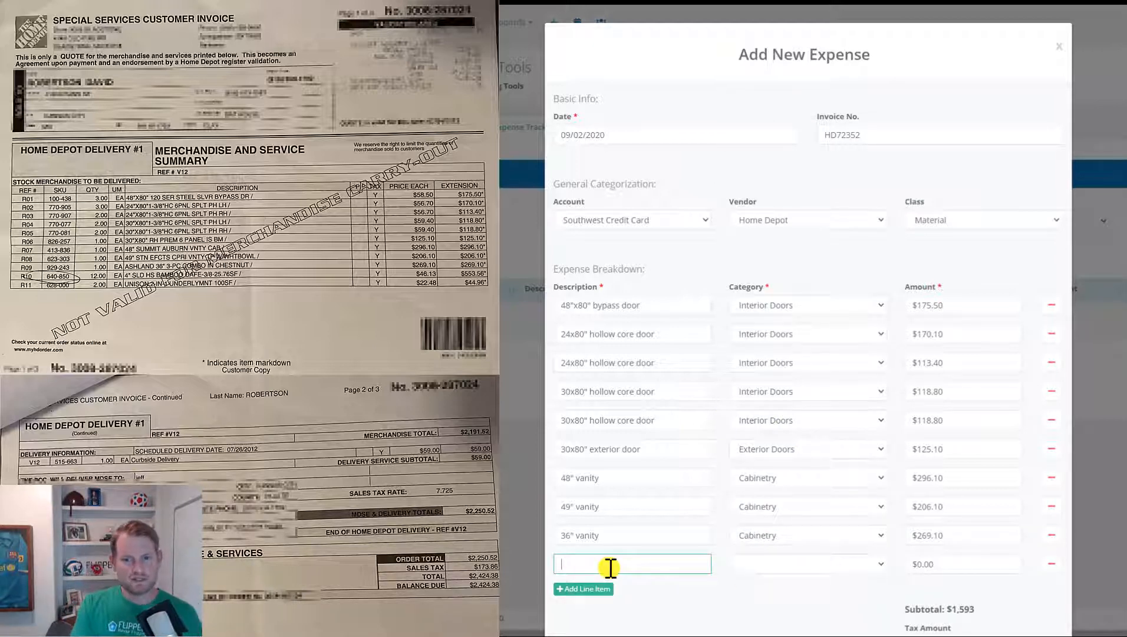
pyautogui.write('Bamboo hardwd')
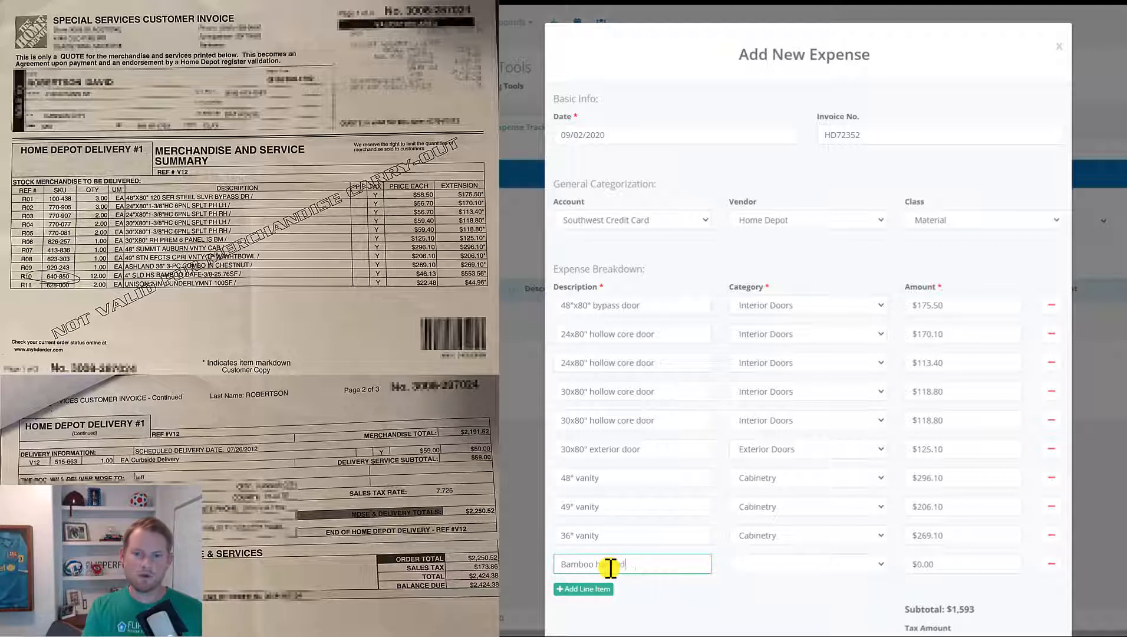
pyautogui.press('BackSpace')
pyautogui.write('ood flooring')
pyautogui.press('Tab')
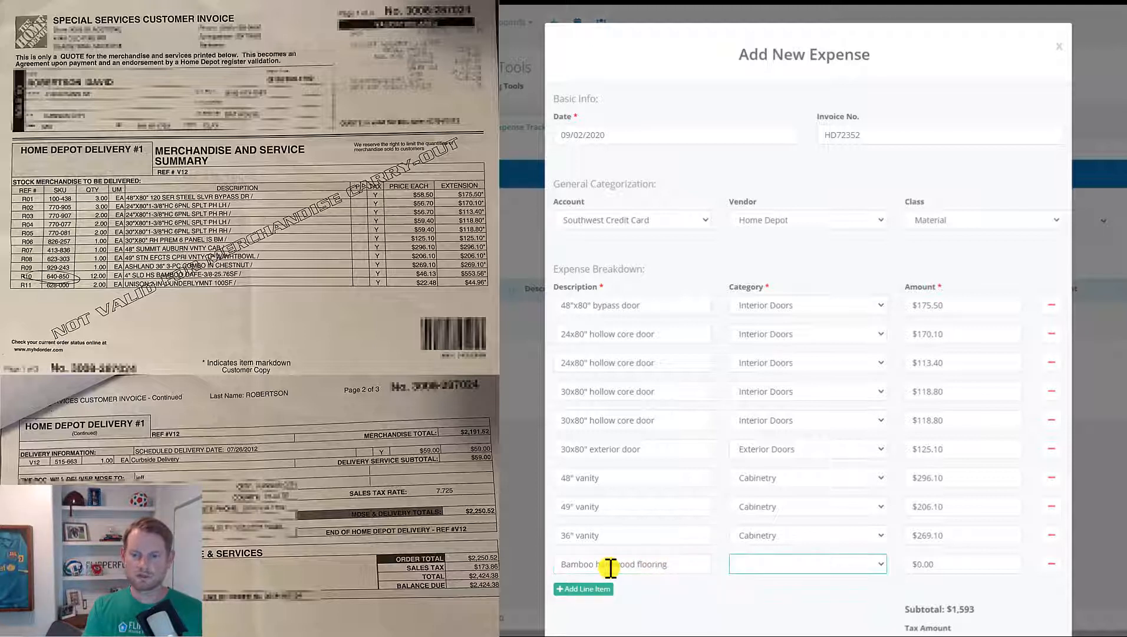
pyautogui.press('h')
pyautogui.press('a')
pyautogui.press('Tab')
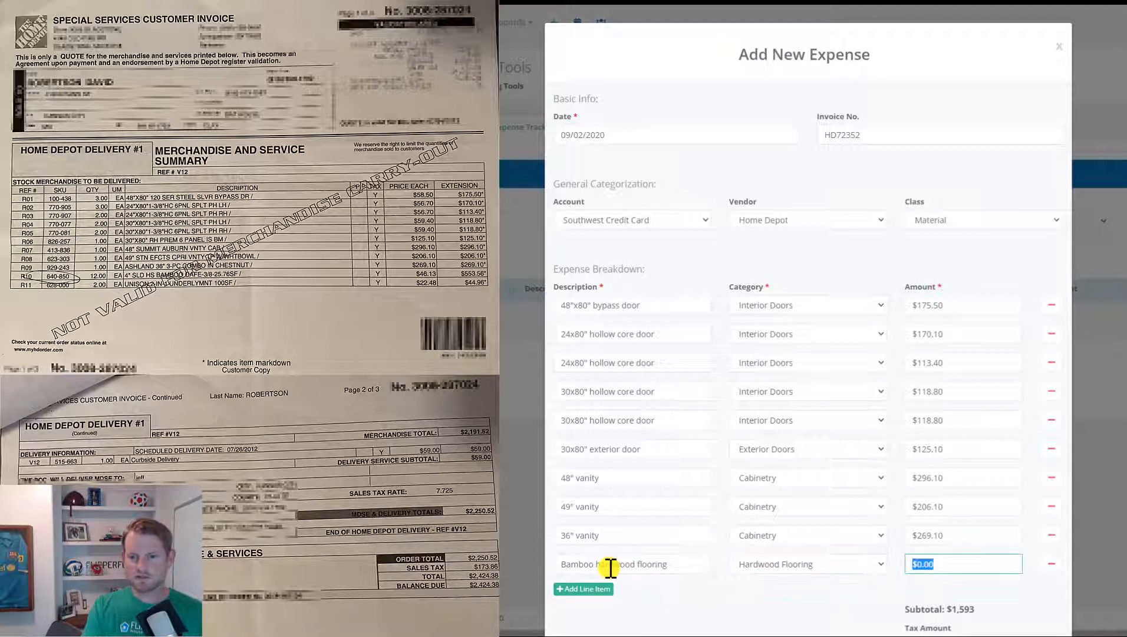
pyautogui.write('553.56')
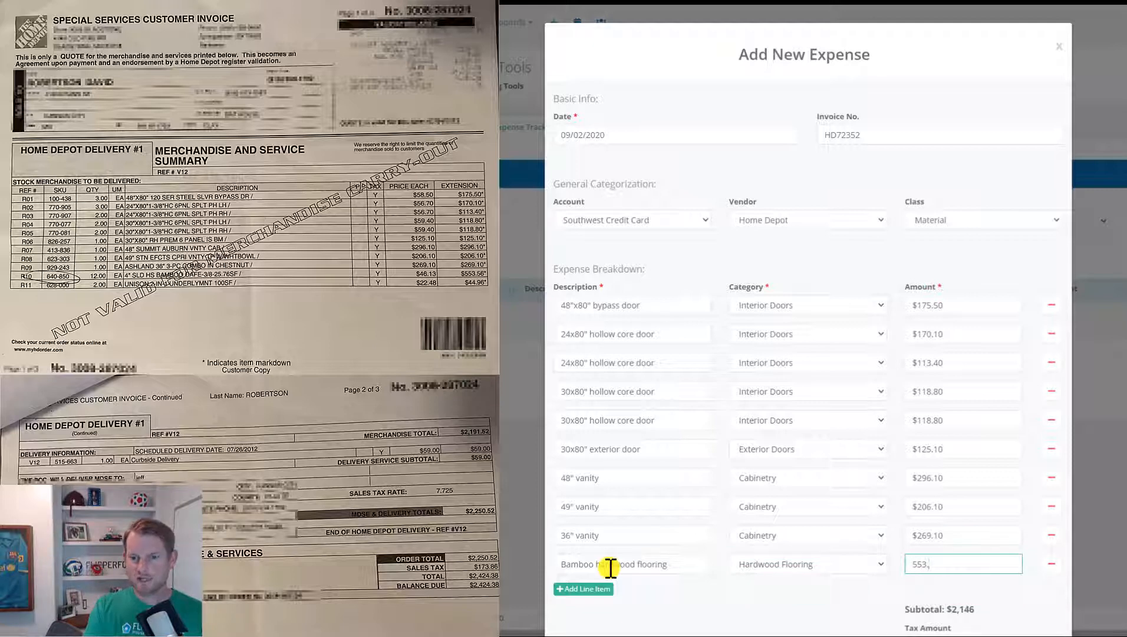
# - Add an Underlayment line at $44.96 under Hardwood Flooring
pyautogui.click(603, 589)
pyautogui.scroll(-3, 622, 542)
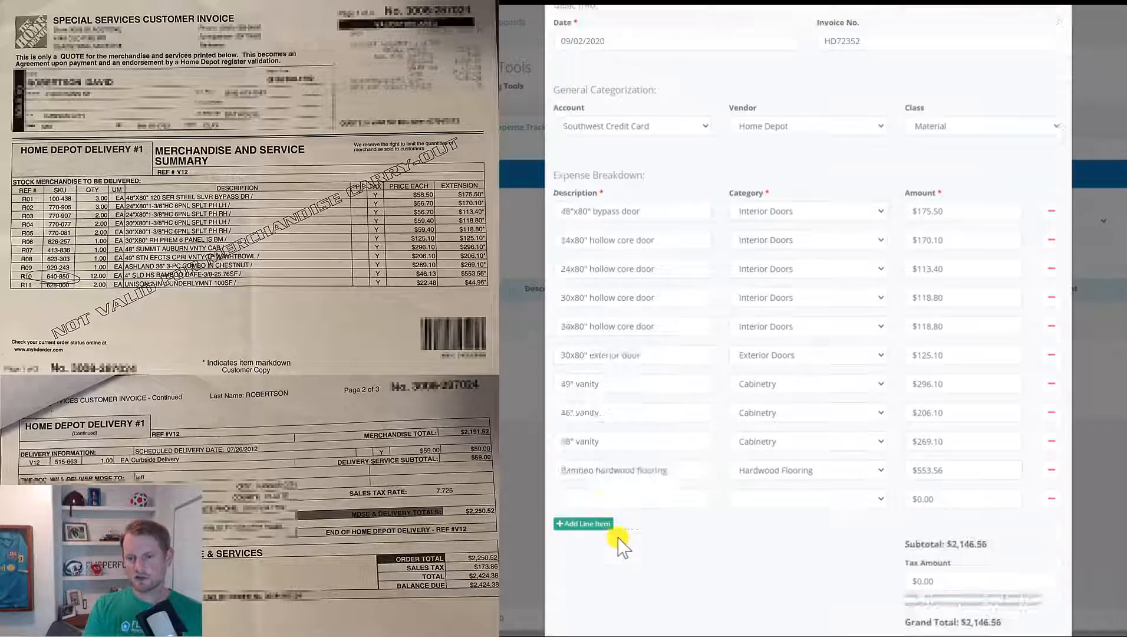
pyautogui.click(655, 400)
pyautogui.write('Underlayment')
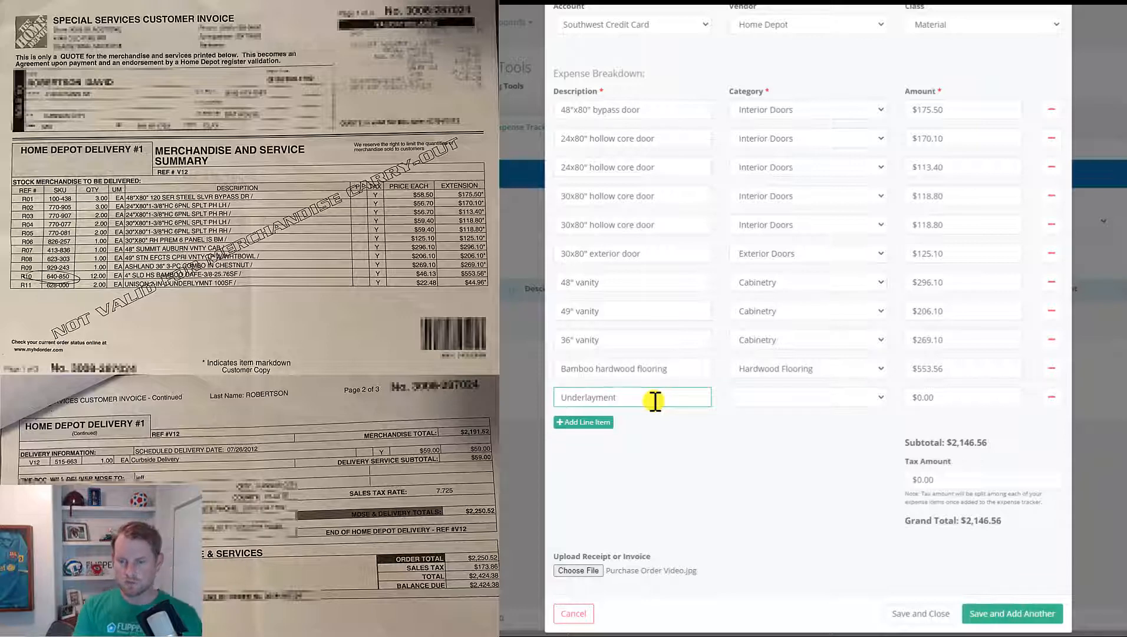
pyautogui.press('Tab')
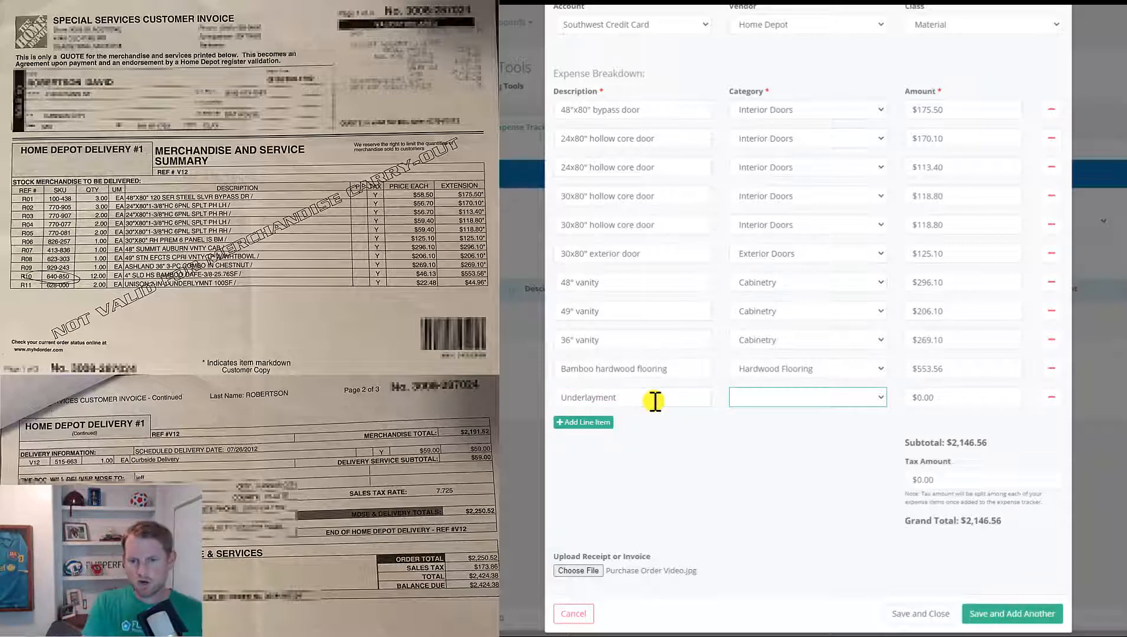
pyautogui.write('h')
pyautogui.press('Tab')
pyautogui.write('44.96')
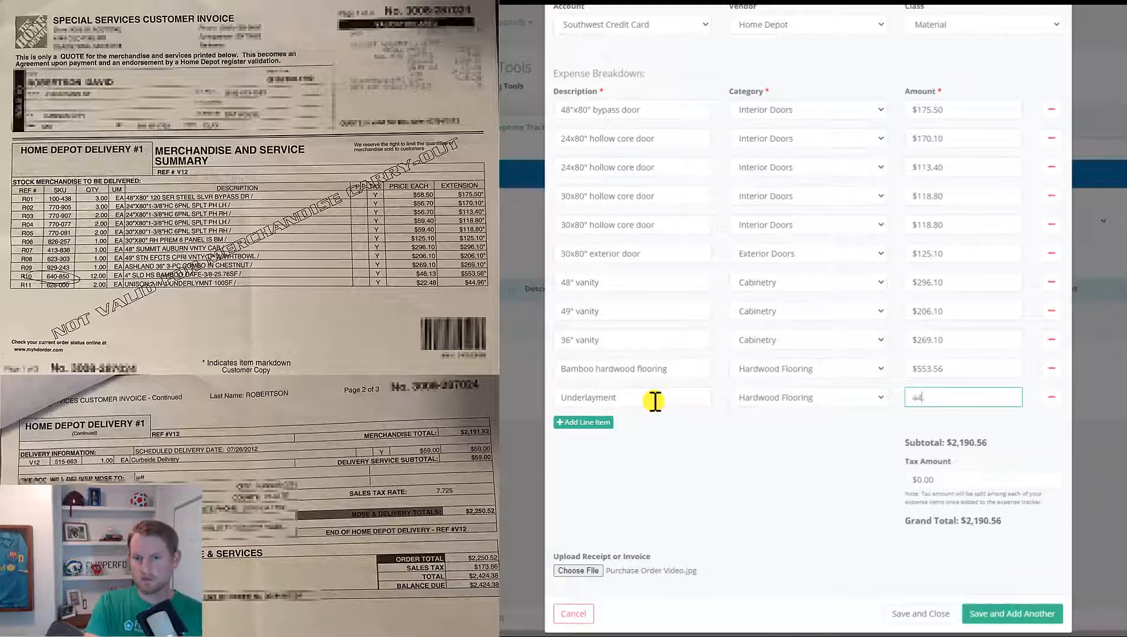
# - Add a Delivery line at $59.00 under General Conditions
pyautogui.click(604, 422)
pyautogui.click(618, 398)
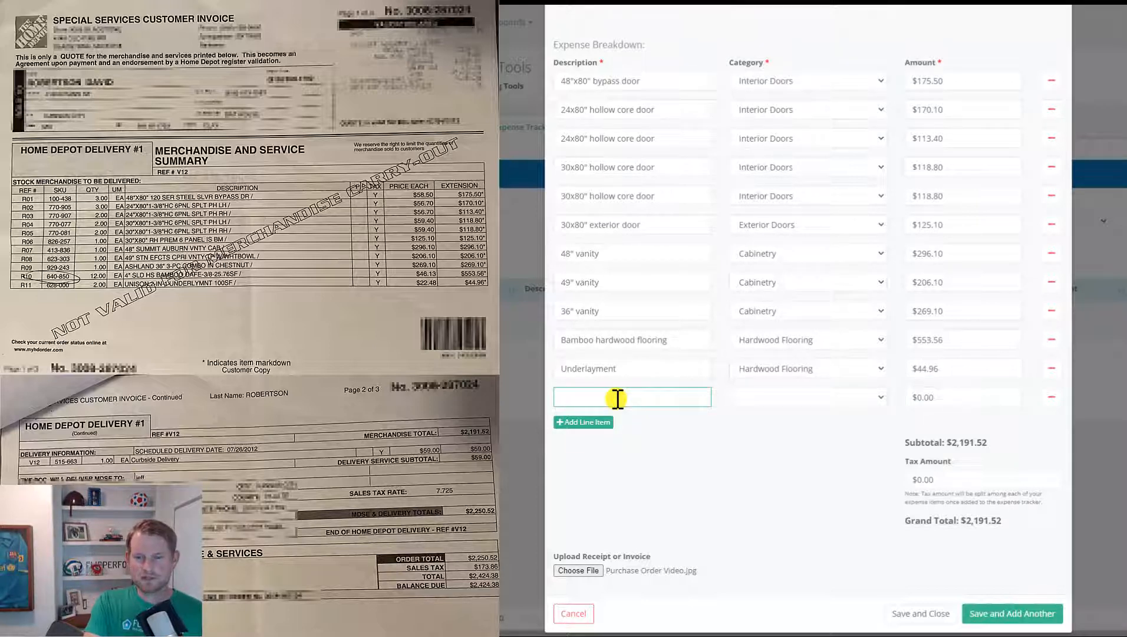
pyautogui.write('Delivery')
pyautogui.press('Tab')
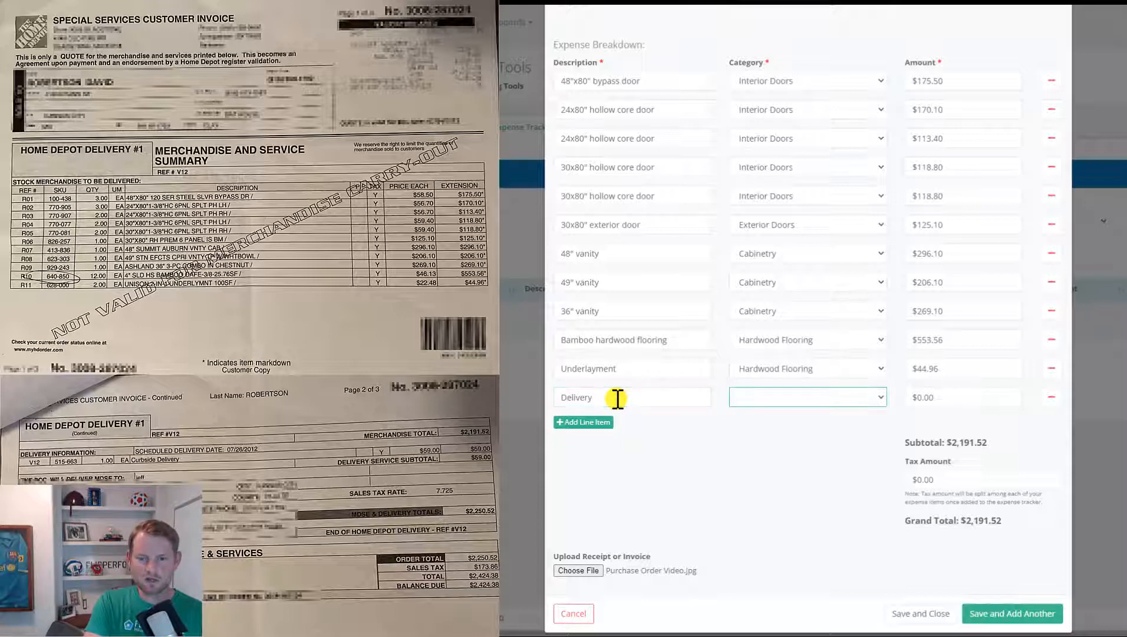
pyautogui.press('g')
pyautogui.press('Tab')
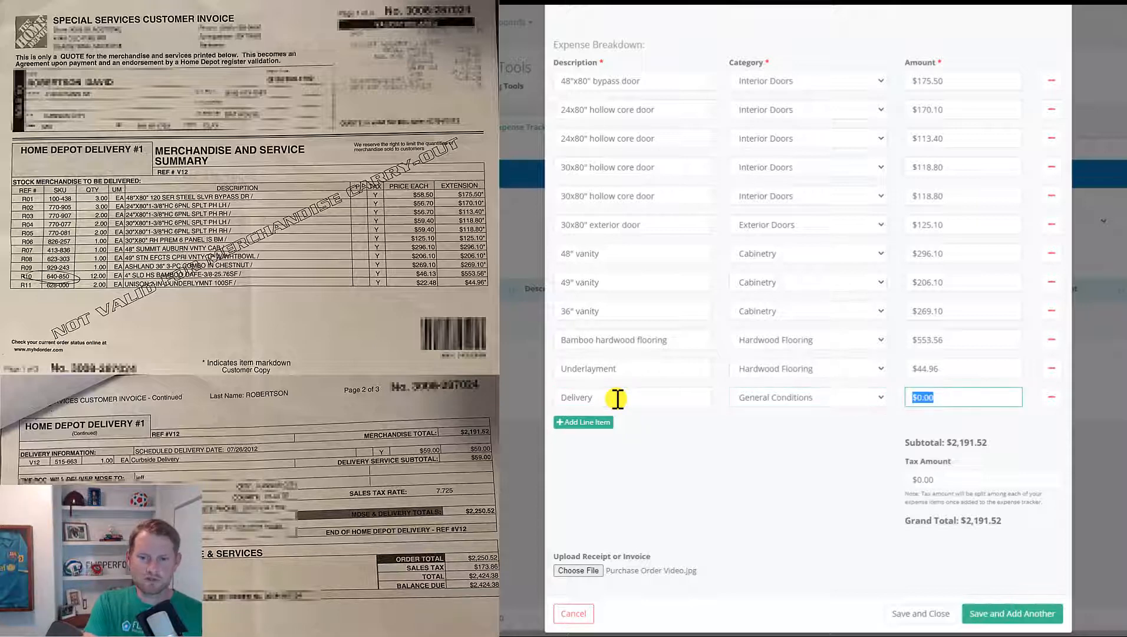
pyautogui.write('59')
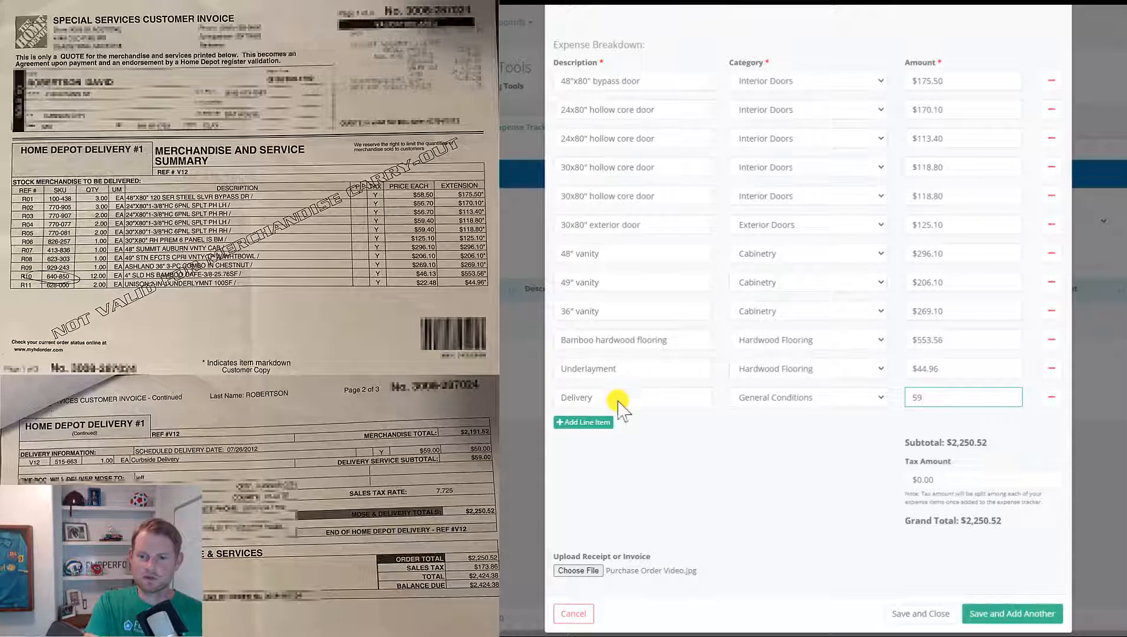
pyautogui.click(681, 481)
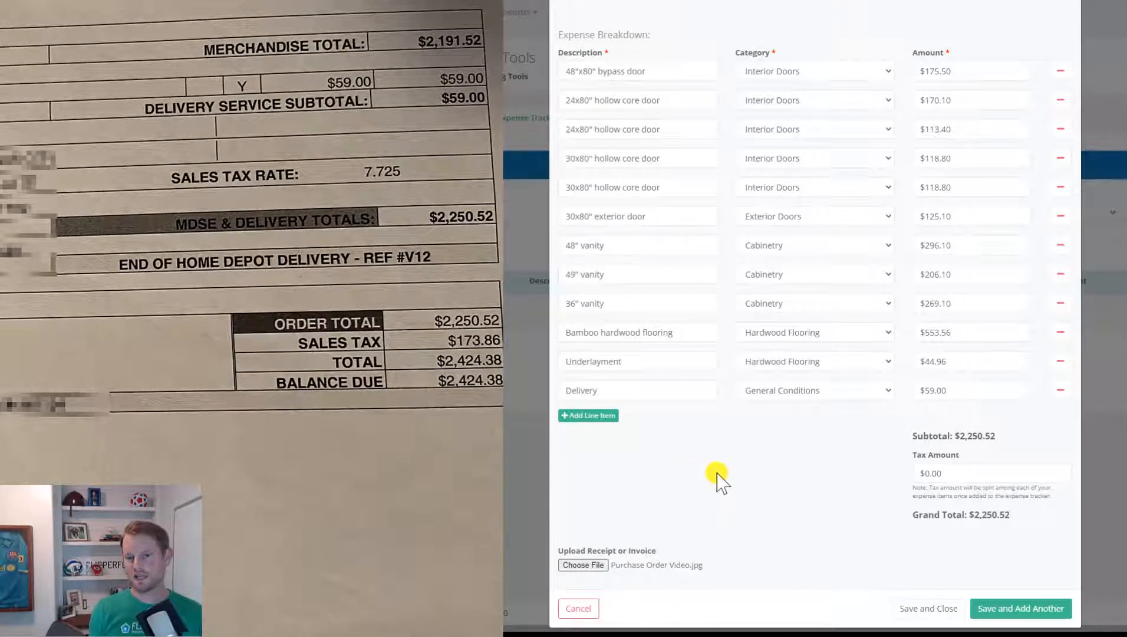
# - Enter 173.86 in the Tax Amount field so the grand total reads $2,424.38
pyautogui.click(931, 472)
pyautogui.write('173.86')
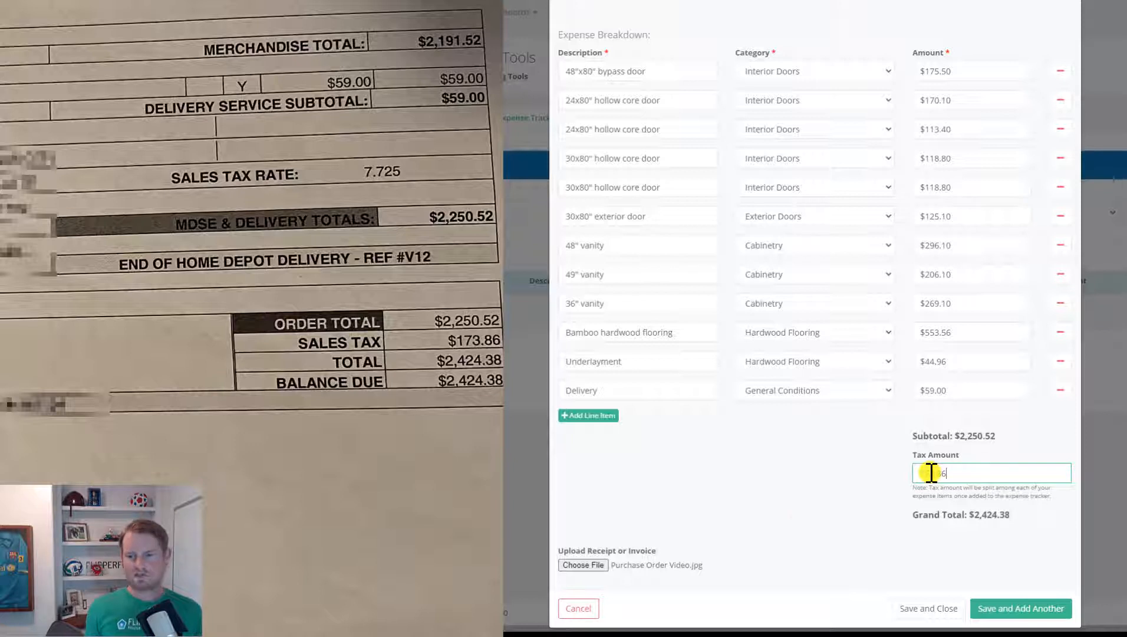
pyautogui.write('173.86')
pyautogui.click(787, 523)
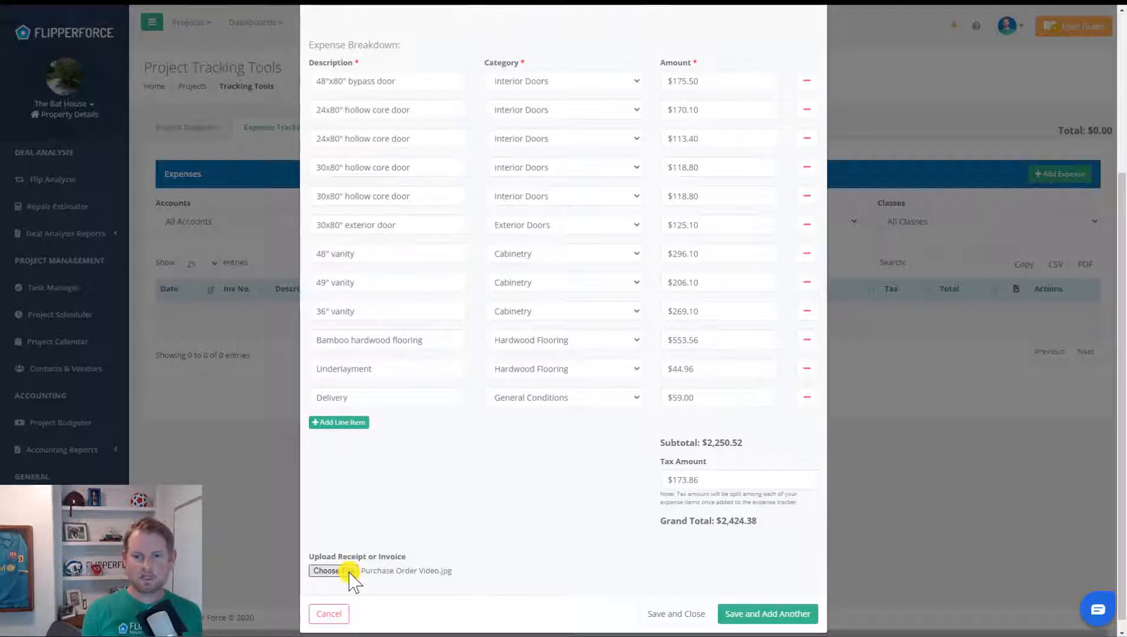
# - Upload Purchase Order Video.jpg from the Receipts folder as the expense's receipt
pyautogui.click(349, 571)
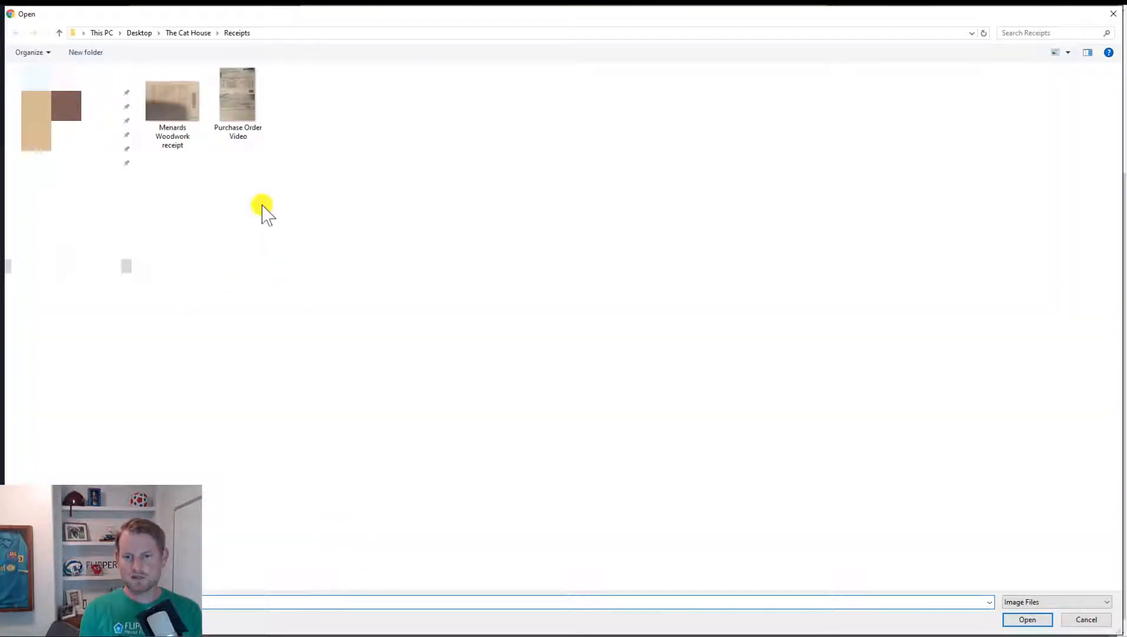
pyautogui.doubleClick(239, 109)
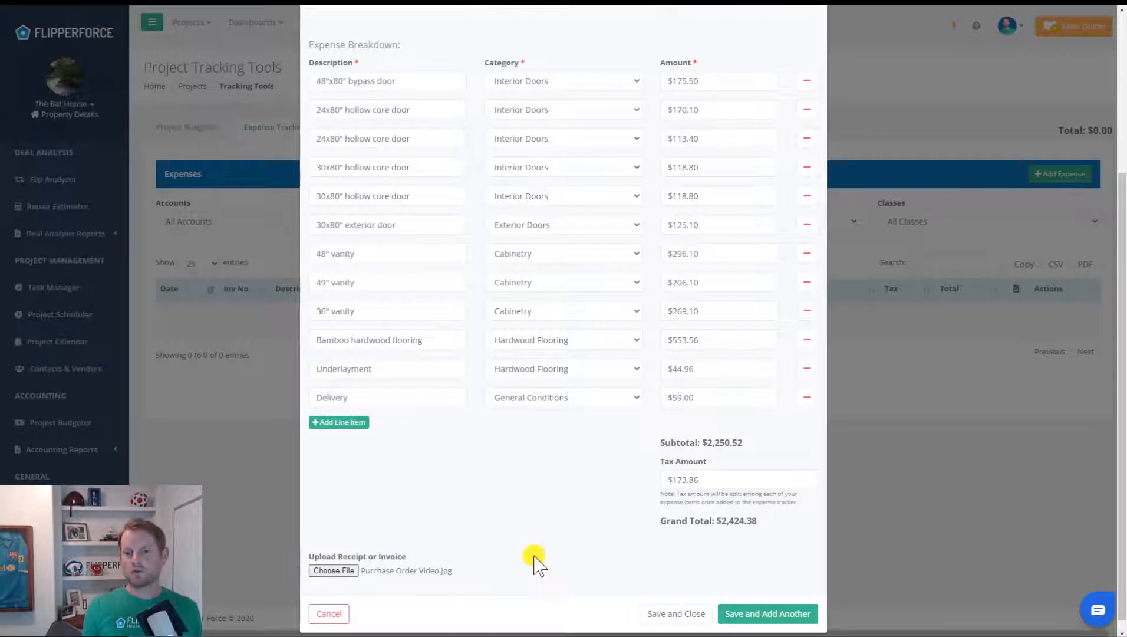
# - Save and close the expense, then review the twelve Home Depot entries in the tracker
pyautogui.click(658, 613)
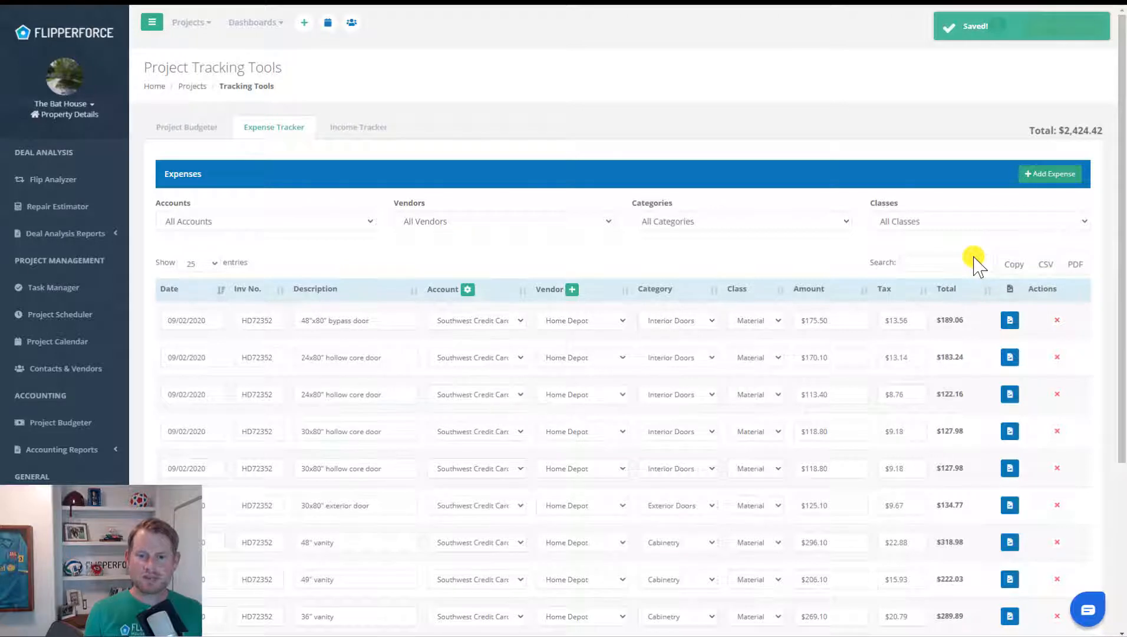
pyautogui.scroll(-4, 974, 265)
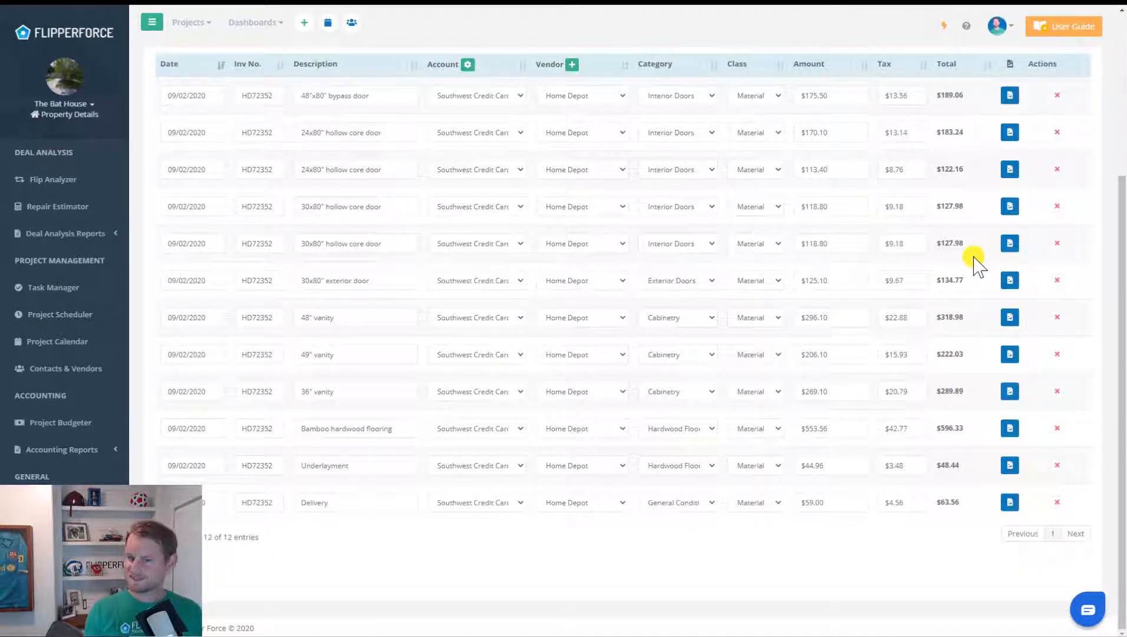
pyautogui.scroll(4, 973, 265)
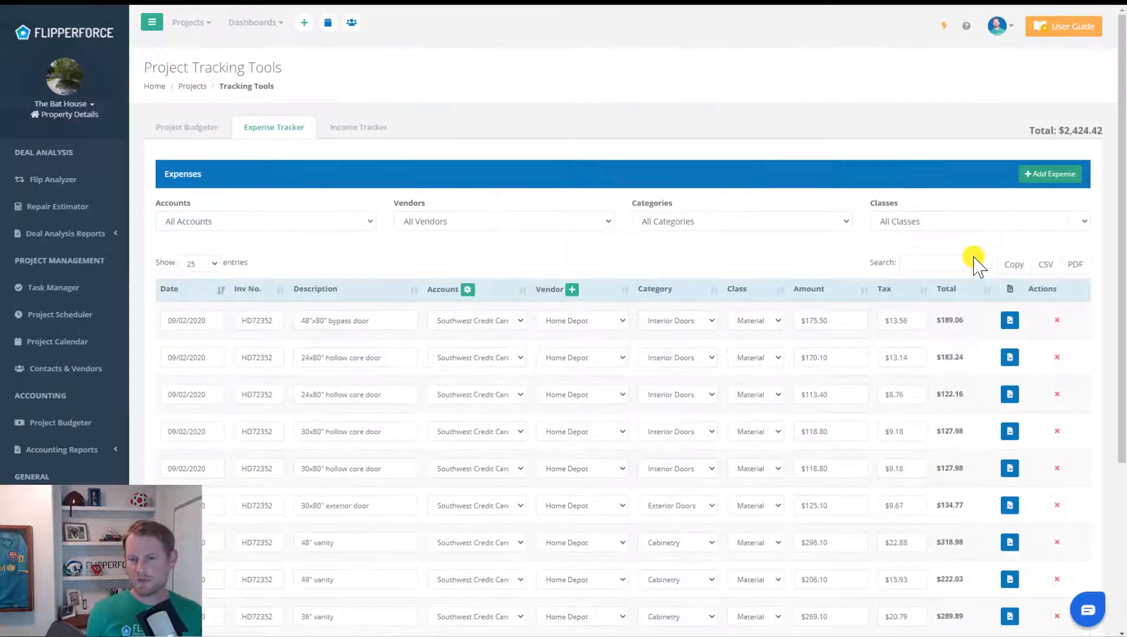